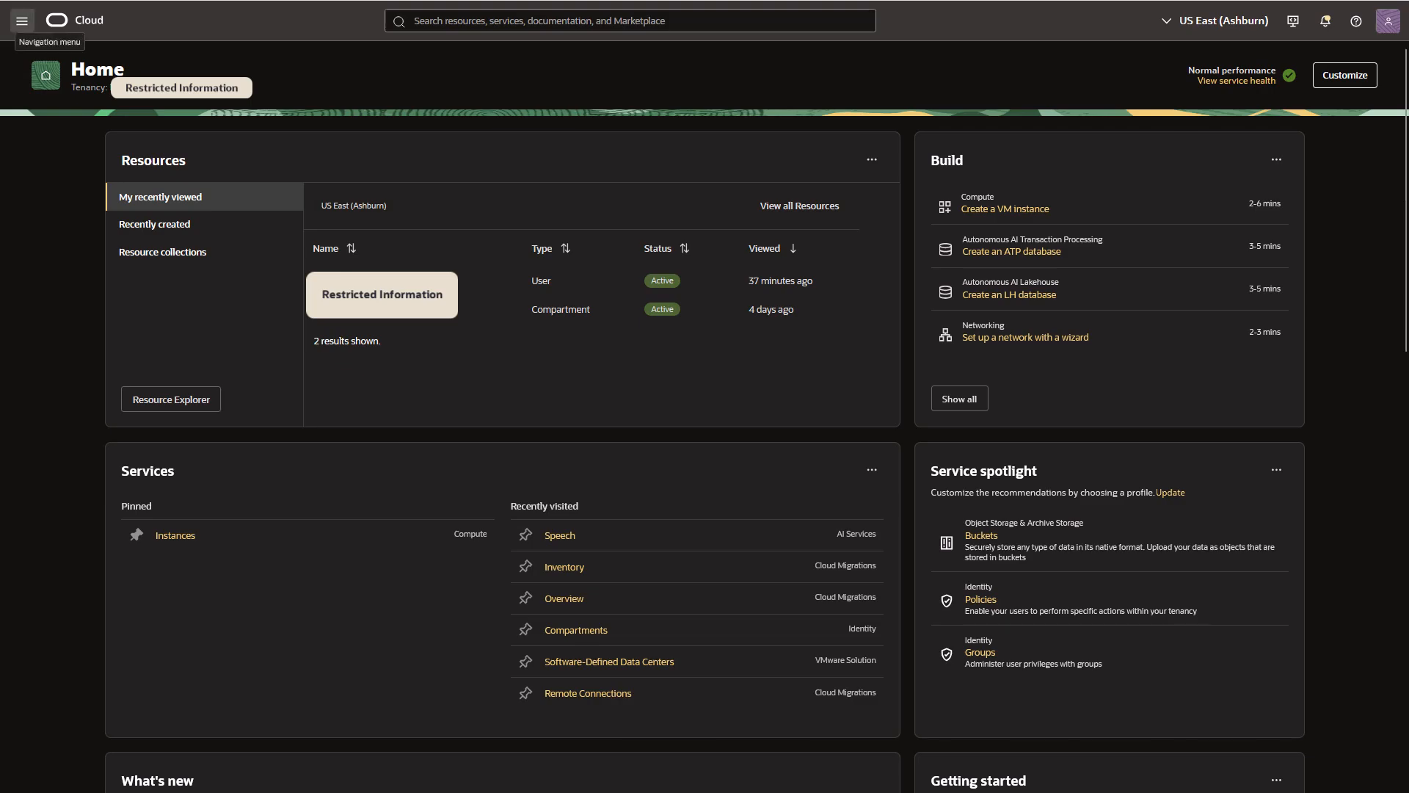
# Step: Open the Text to speech page of the Speech service under Analytics & AI
pyautogui.click(22, 21)
pyautogui.click(85, 286)
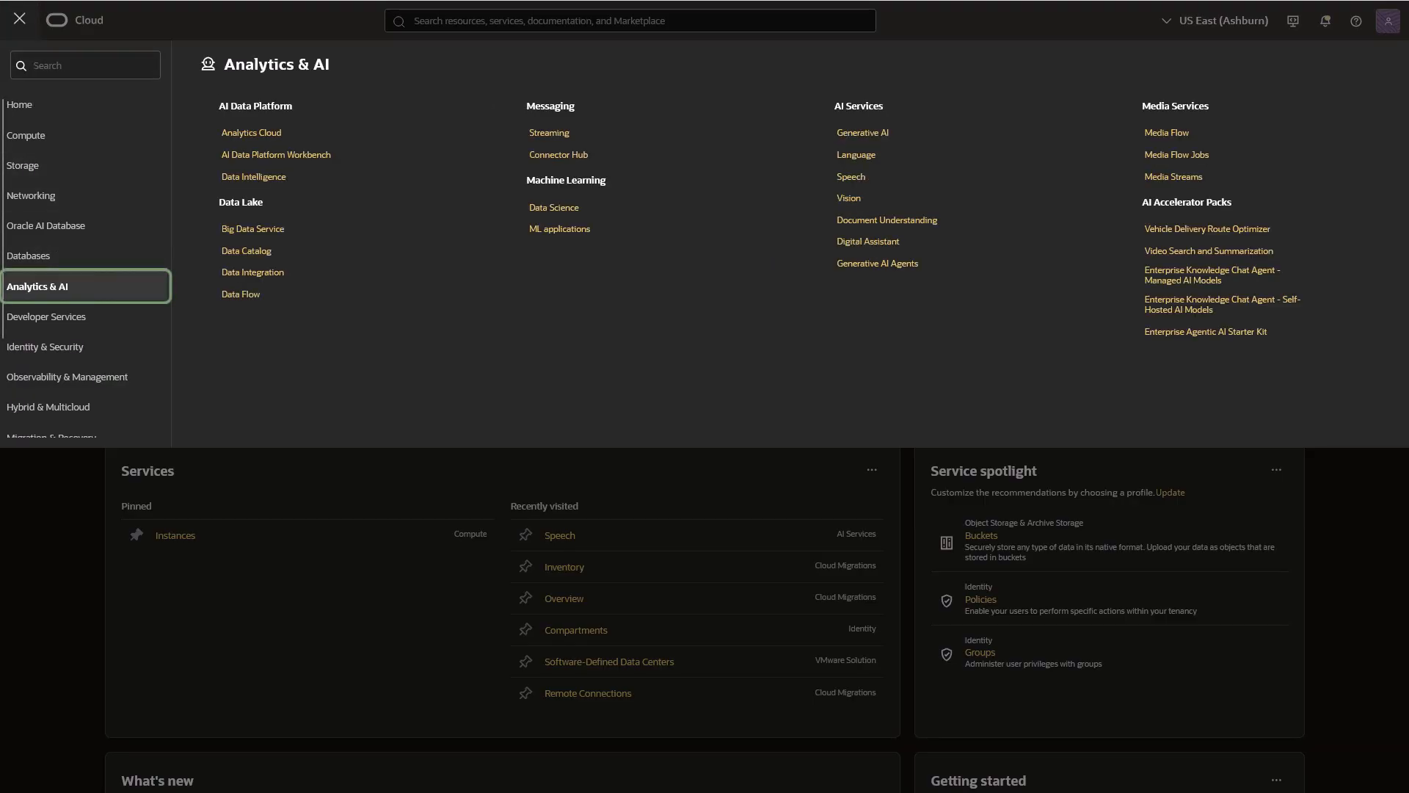
pyautogui.click(852, 177)
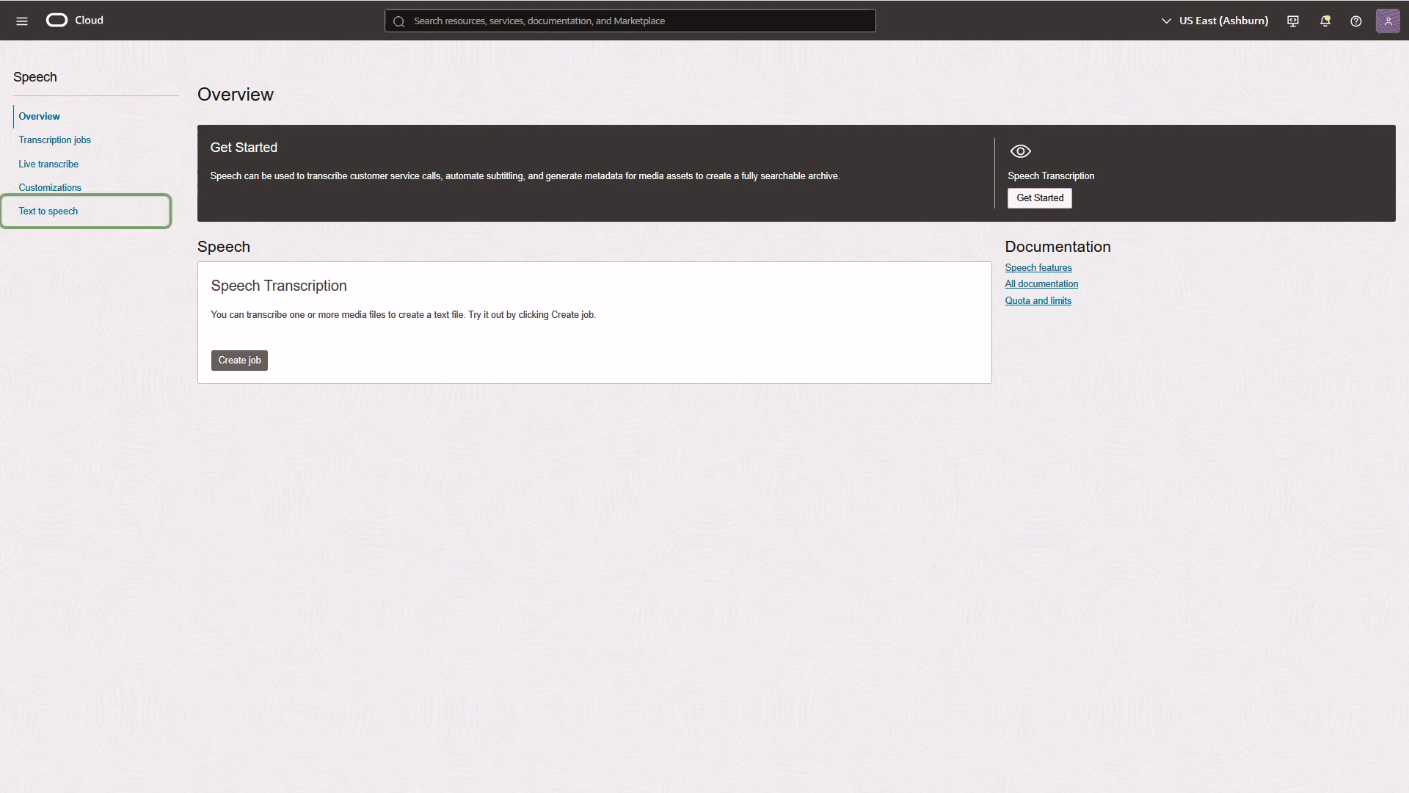
pyautogui.click(48, 211)
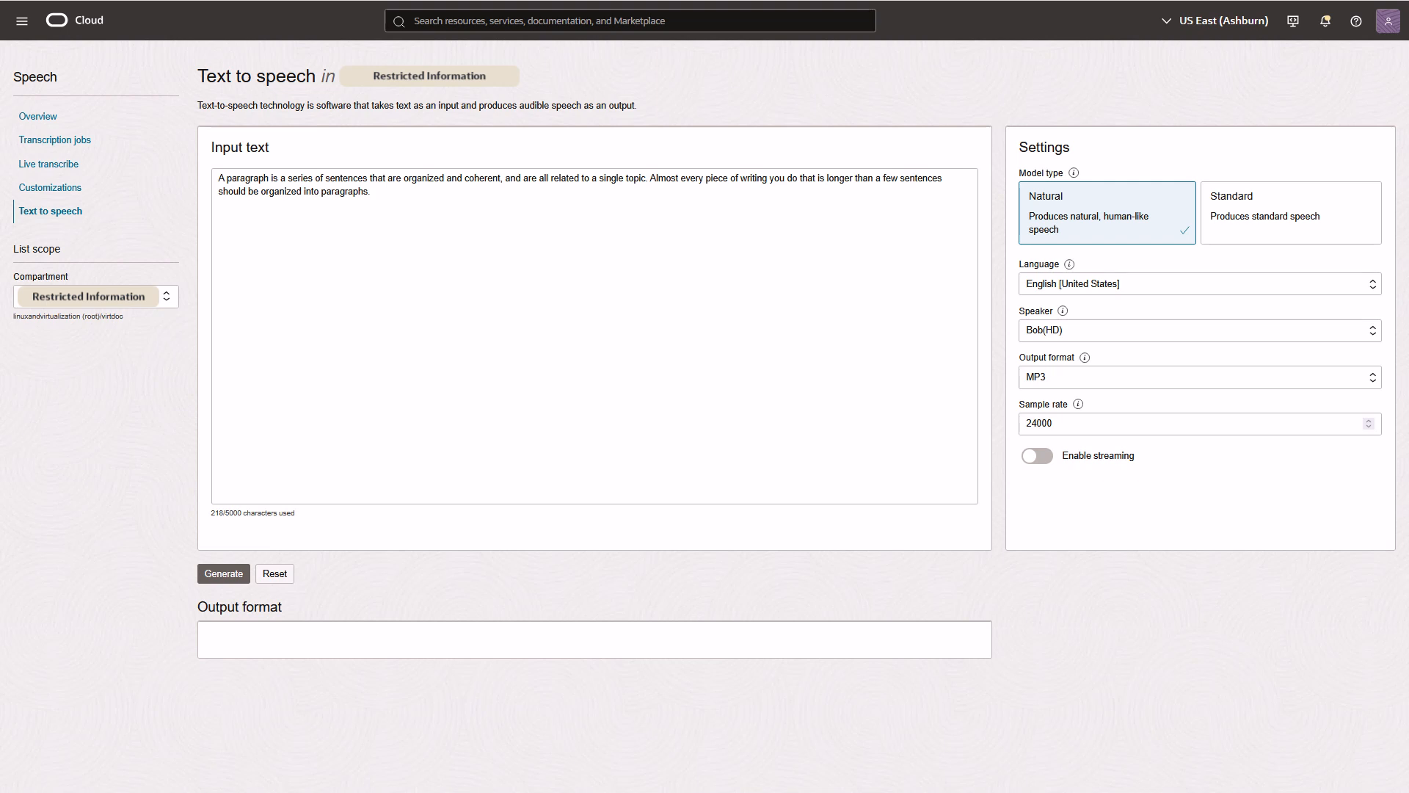
# Step: Set the text-to-speech speaker to the non-HD voice Bob
pyautogui.click(1372, 330)
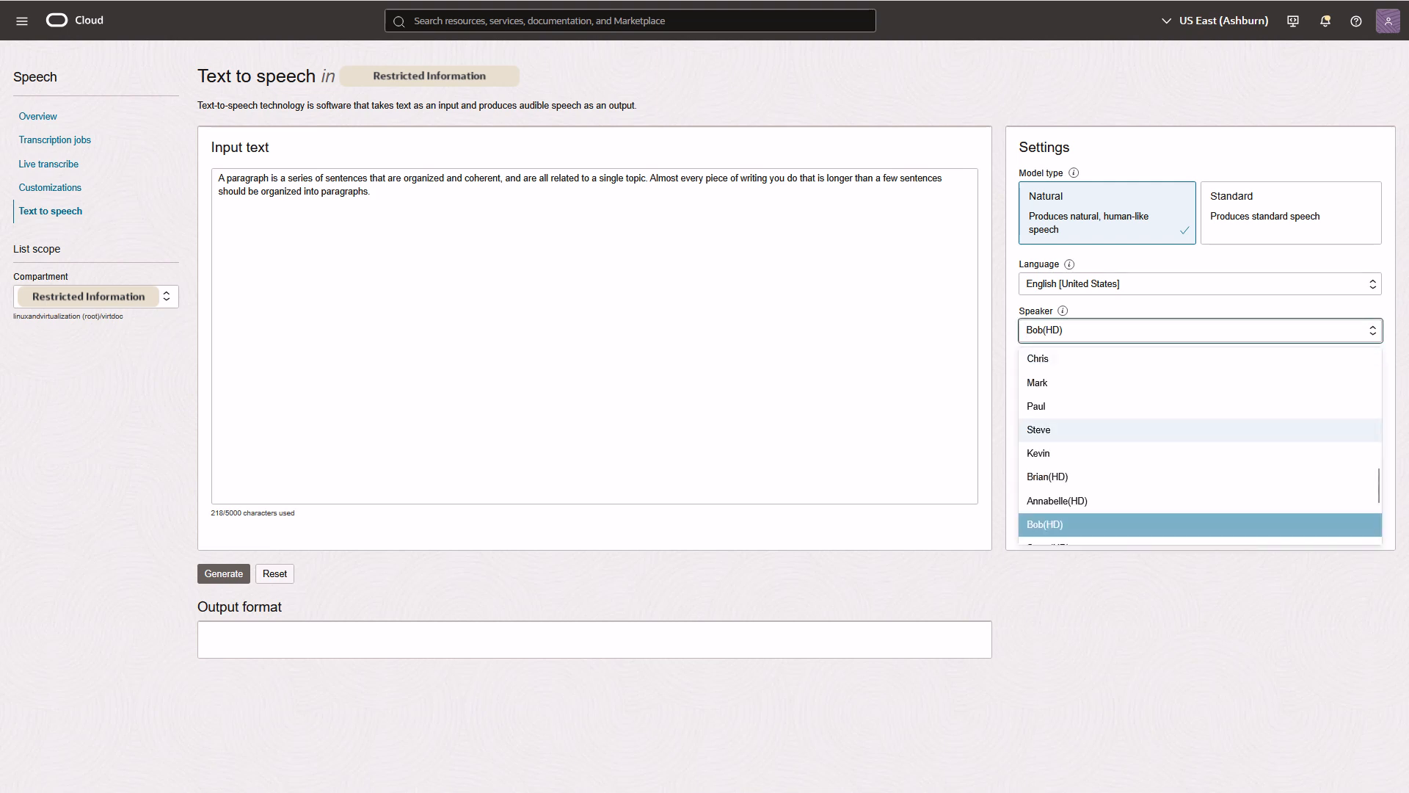
pyautogui.click(1292, 524)
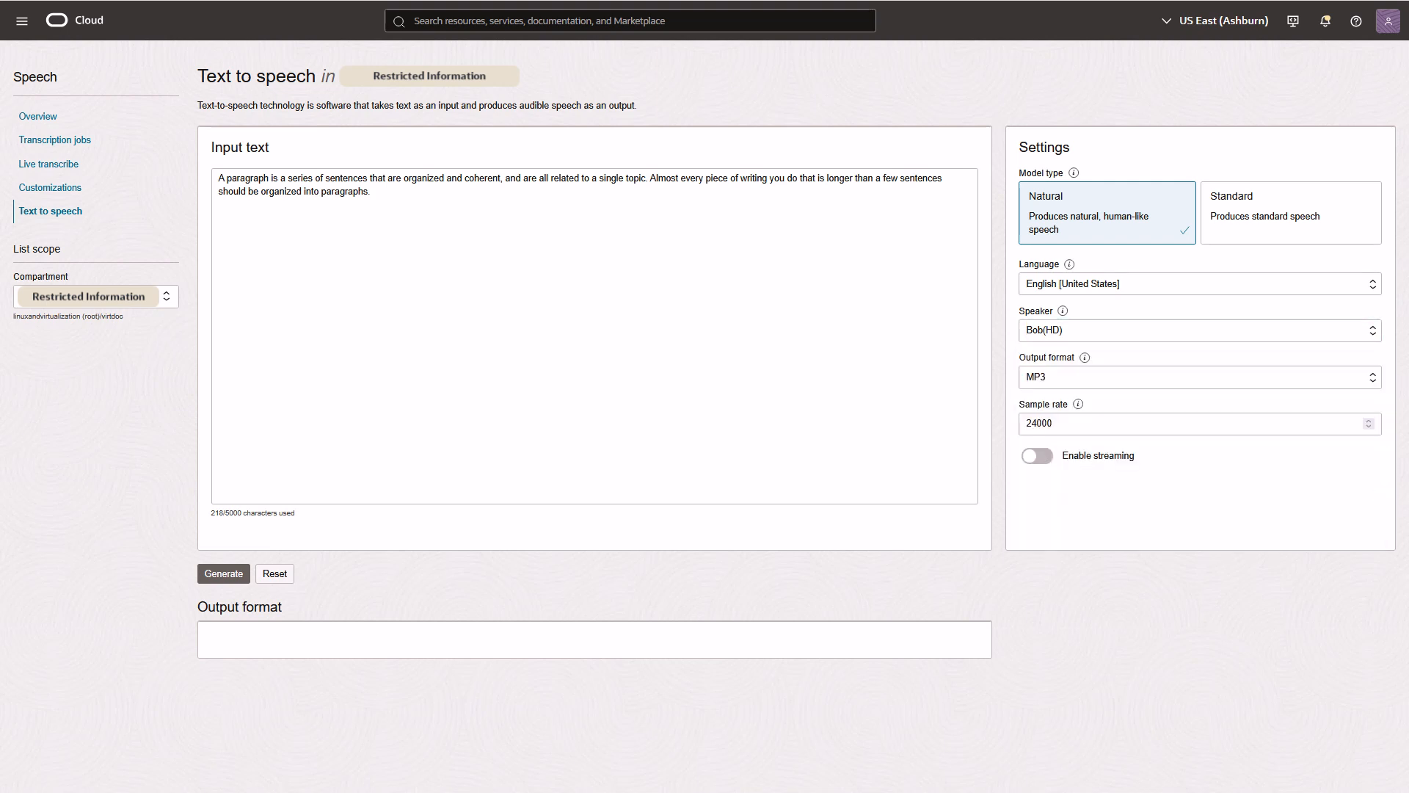
pyautogui.click(1372, 330)
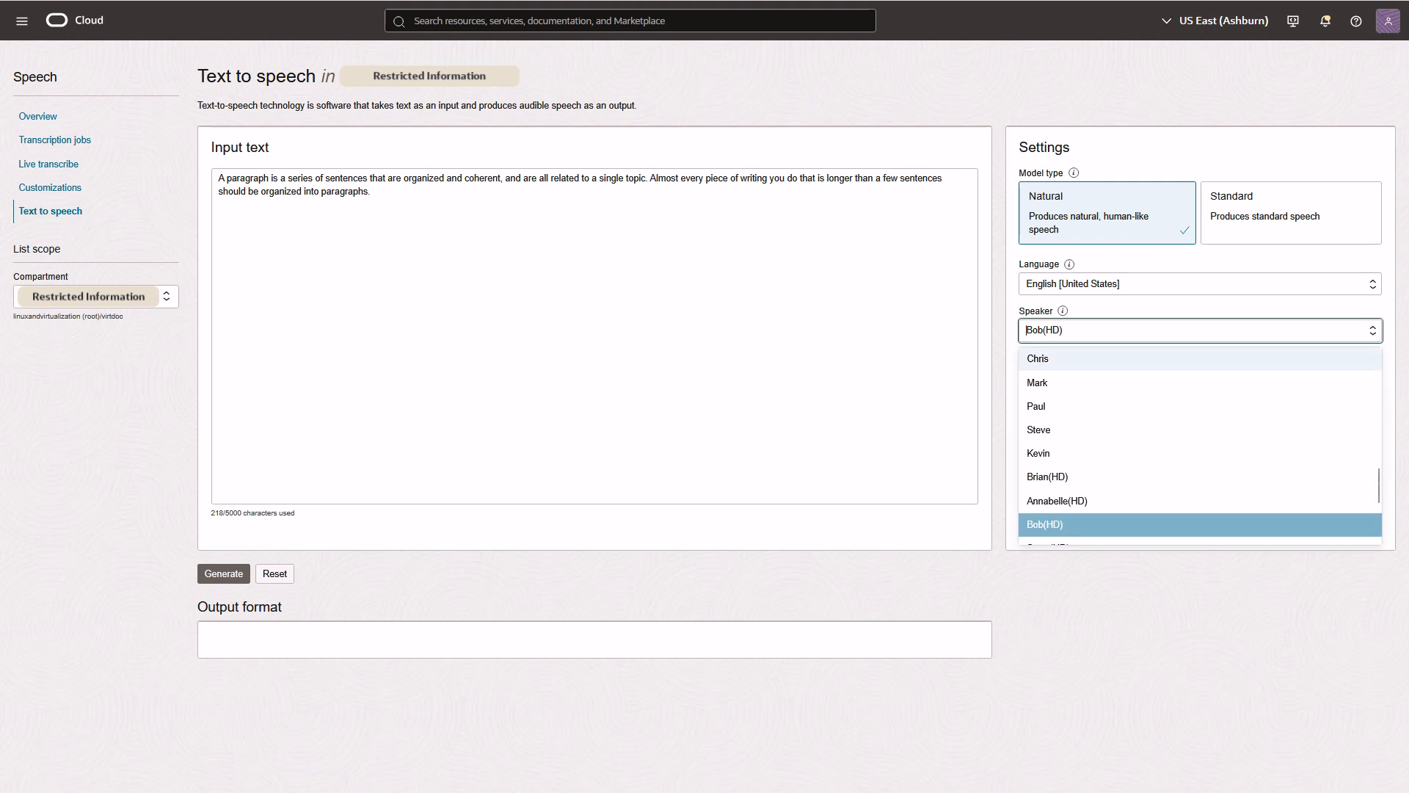
pyautogui.moveTo(1378, 482); pyautogui.dragTo(1378, 370)
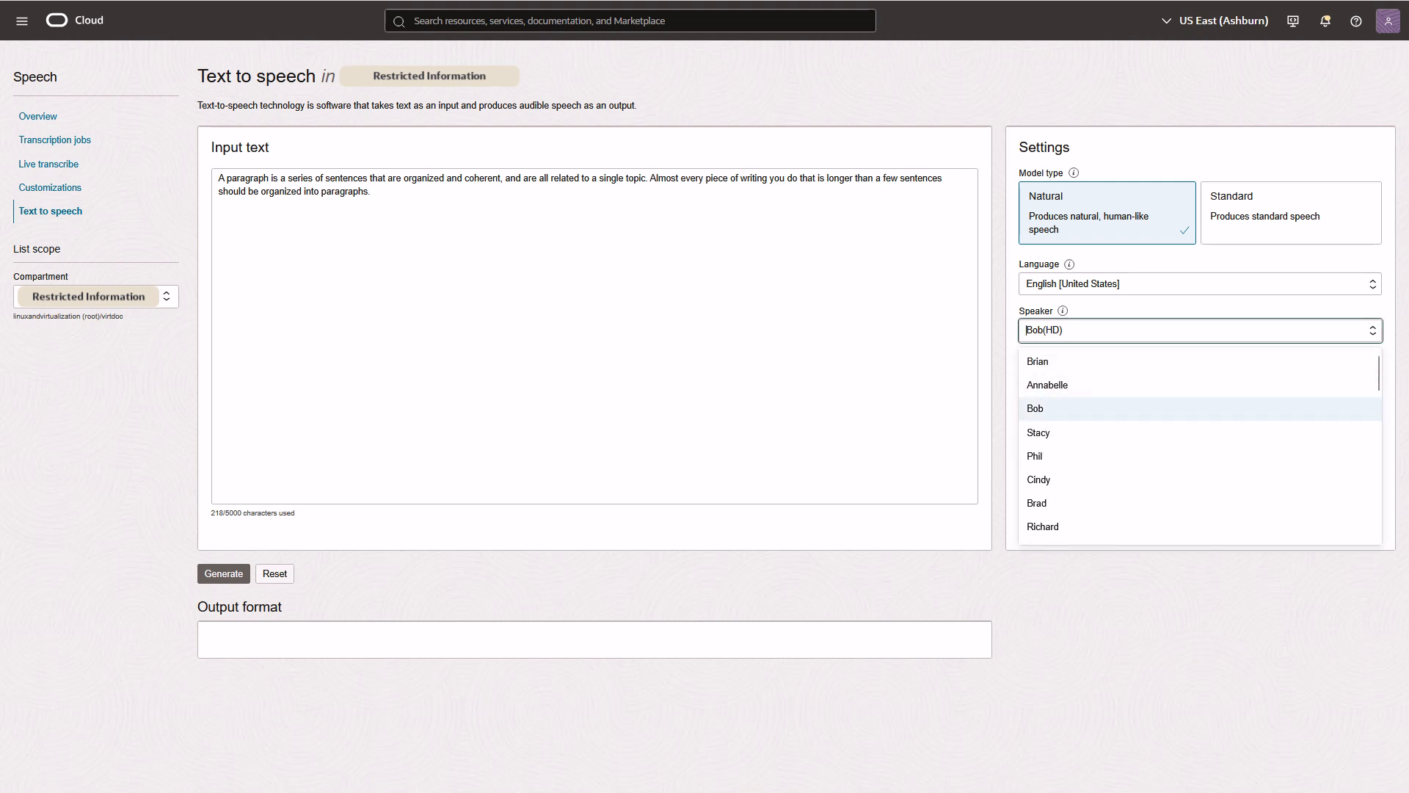
pyautogui.click(1035, 408)
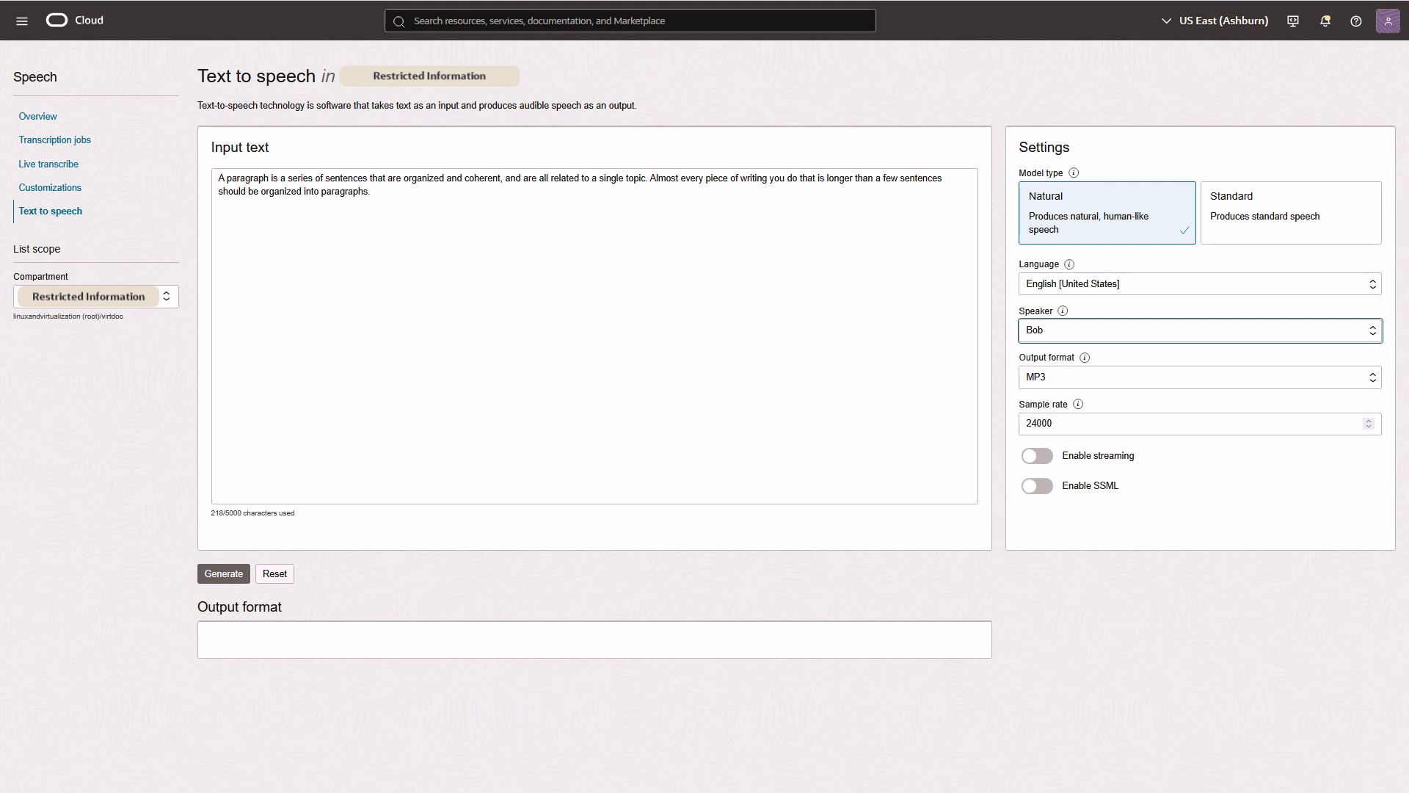
# Step: Set the output format to PCM and enable SSML for the input text
pyautogui.click(1201, 377)
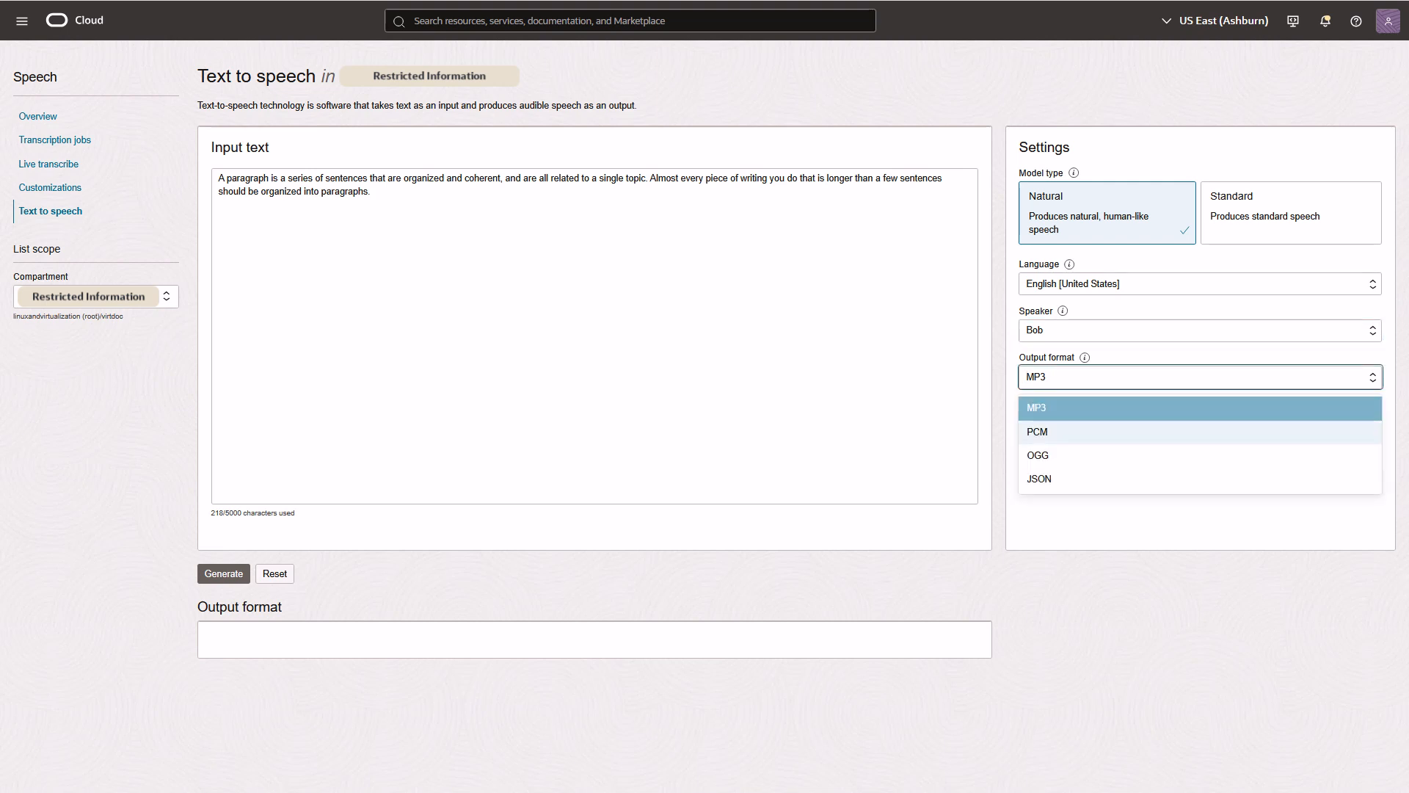
pyautogui.click(1039, 433)
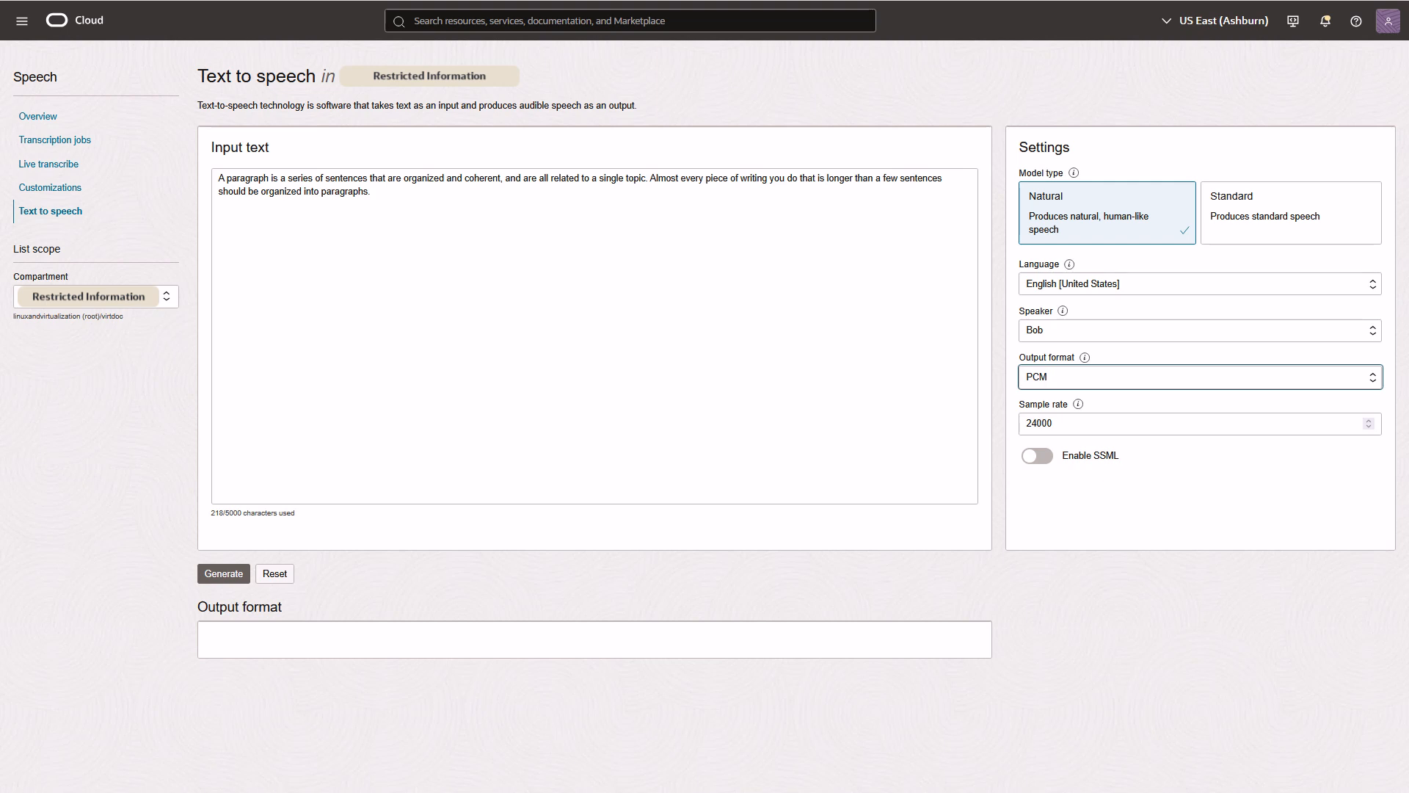
pyautogui.click(1037, 456)
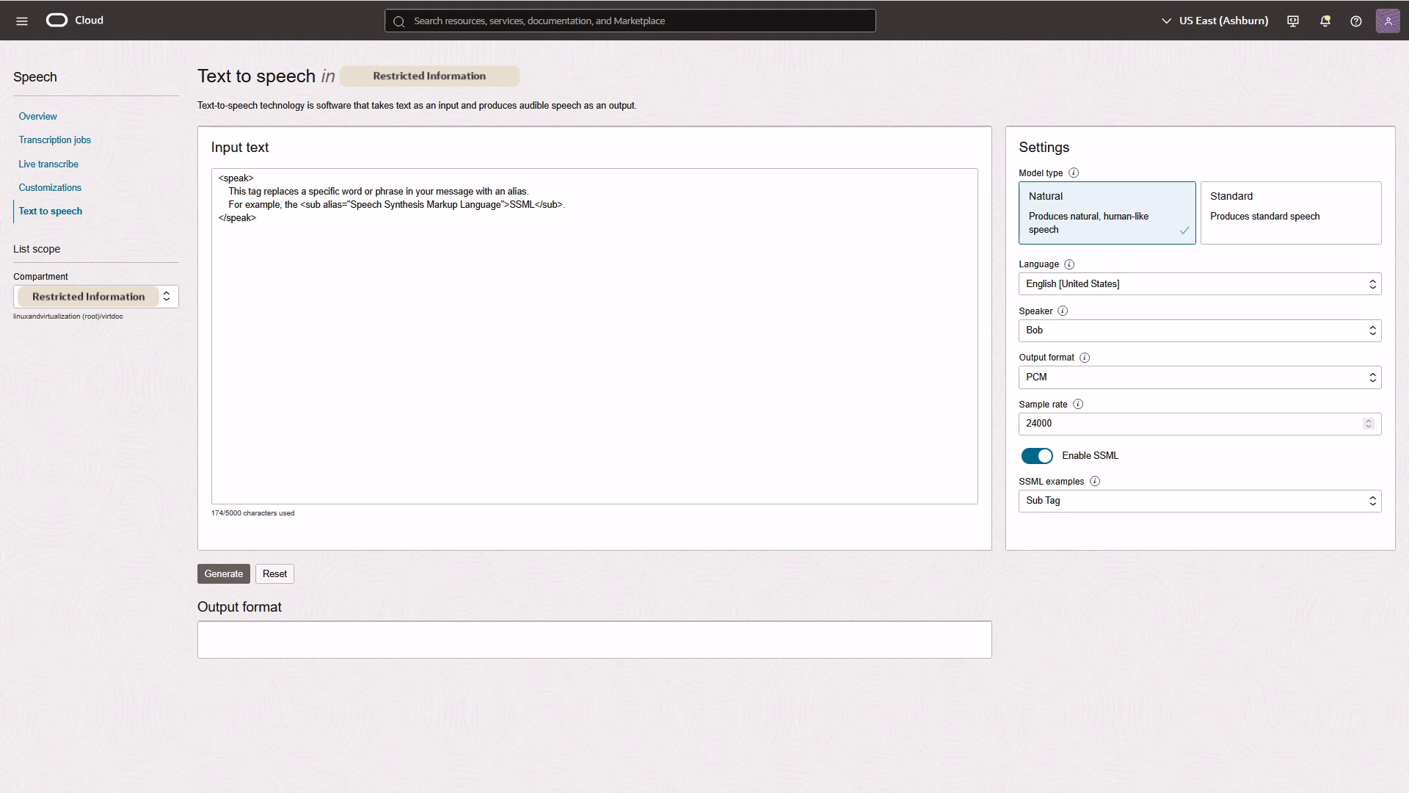
# Step: Switch to the text editor and examine the SSML conversion instructions and the plain text about shadow passwords
pyautogui.hotkey('alt', 'Tab')
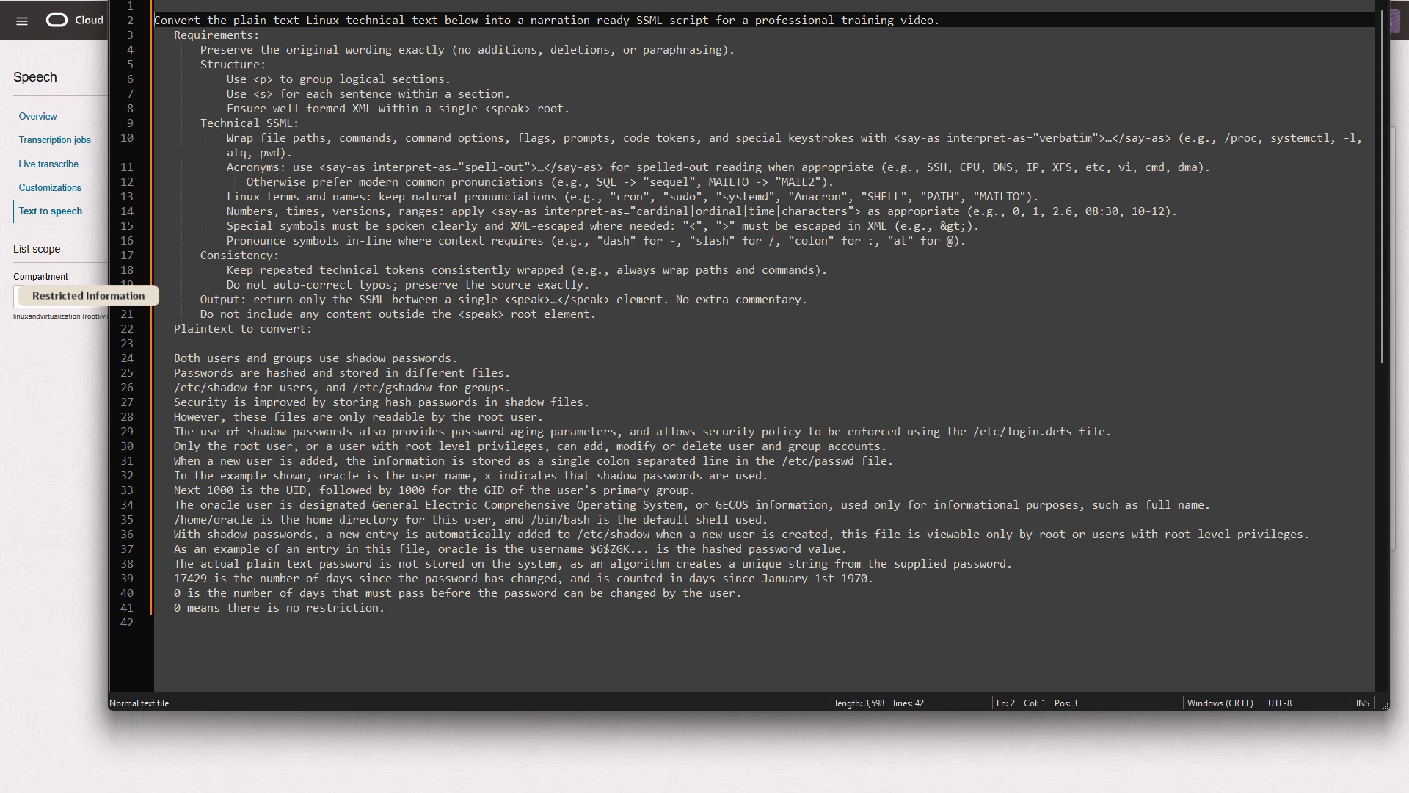
pyautogui.hotkey('shift', 'Down')
pyautogui.hotkey('shift', 'Down')
pyautogui.hotkey('shift', 'Down')
pyautogui.hotkey('shift', 'Down')
pyautogui.hotkey('shift', 'Down')
pyautogui.hotkey('shift', 'Down')
pyautogui.hotkey('shift', 'Down')
pyautogui.hotkey('shift', 'Down')
pyautogui.hotkey('shift', 'Down')
pyautogui.hotkey('shift', 'Down')
pyautogui.hotkey('shift', 'Down')
pyautogui.hotkey('shift', 'Down')
pyautogui.hotkey('shift', 'Down')
pyautogui.hotkey('shift', 'Down')
pyautogui.hotkey('shift', 'Down')
pyautogui.hotkey('shift', 'Down')
pyautogui.hotkey('shift', 'Down')
pyautogui.hotkey('shift', 'Down')
pyautogui.hotkey('shift', 'Down')
pyautogui.hotkey('shift', 'Down')
pyautogui.hotkey('shift', 'End')
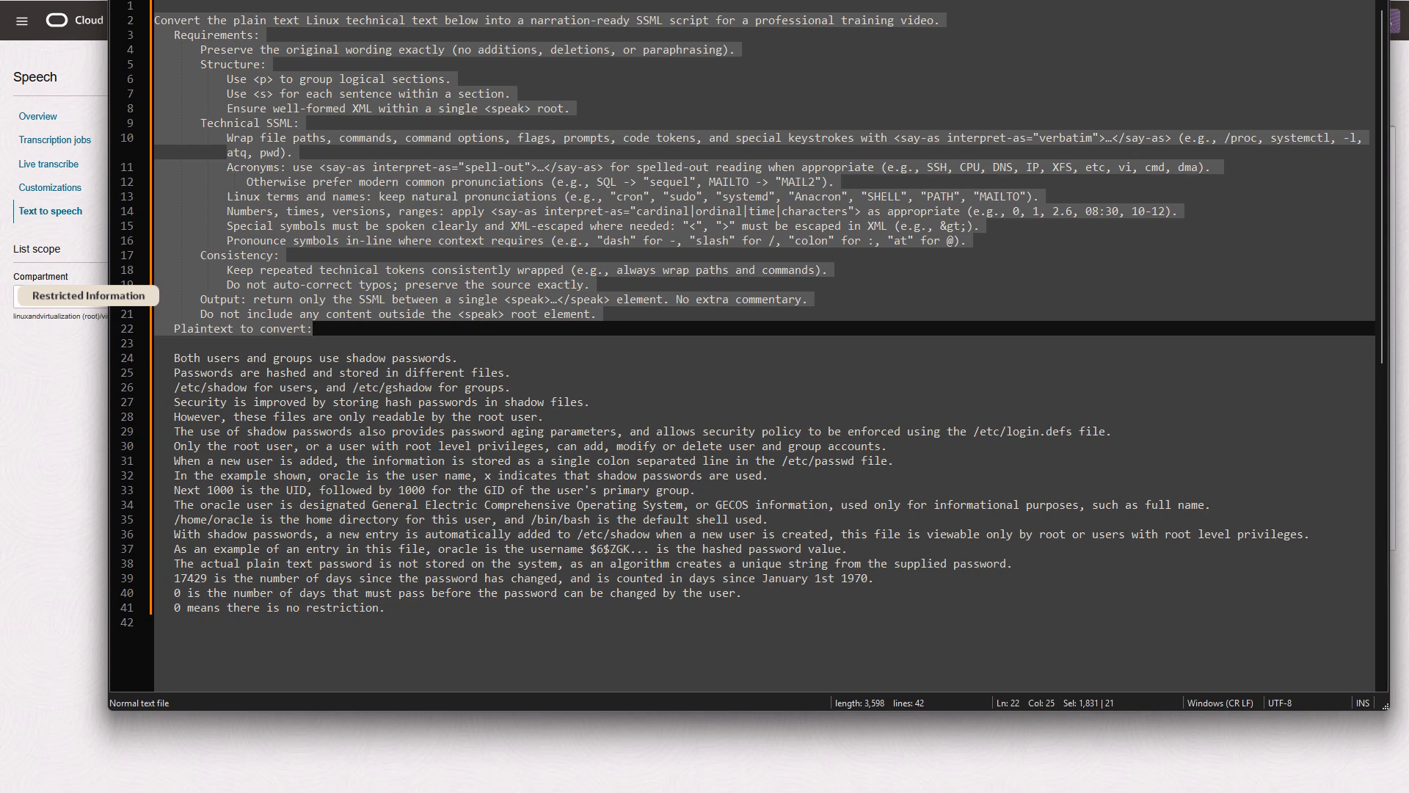
pyautogui.moveTo(155, 358); pyautogui.dragTo(385, 608)
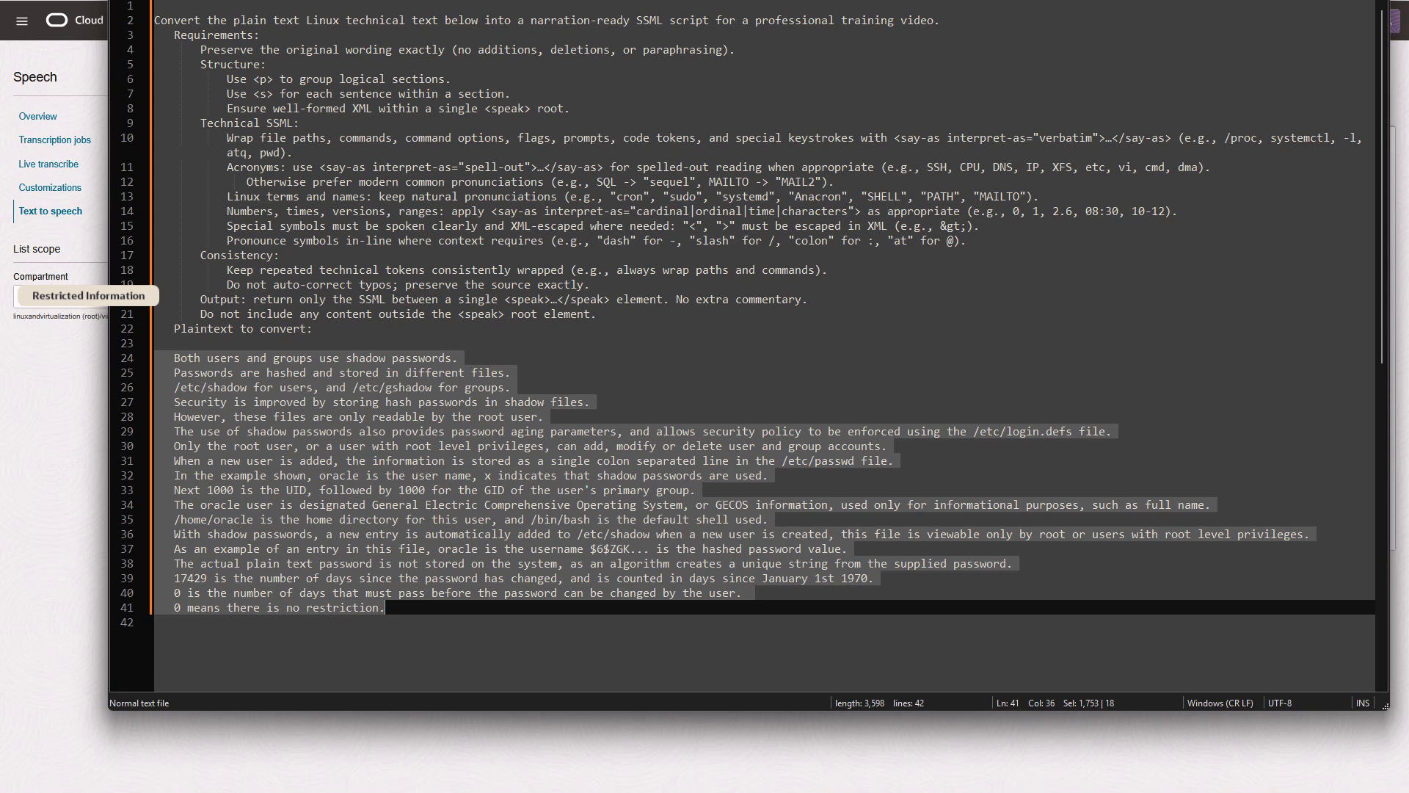
# Step: Copy the full prompt with its plain text from lines 2 to 41 and submit it in ChatGPT
pyautogui.moveTo(154, 21); pyautogui.dragTo(386, 608)
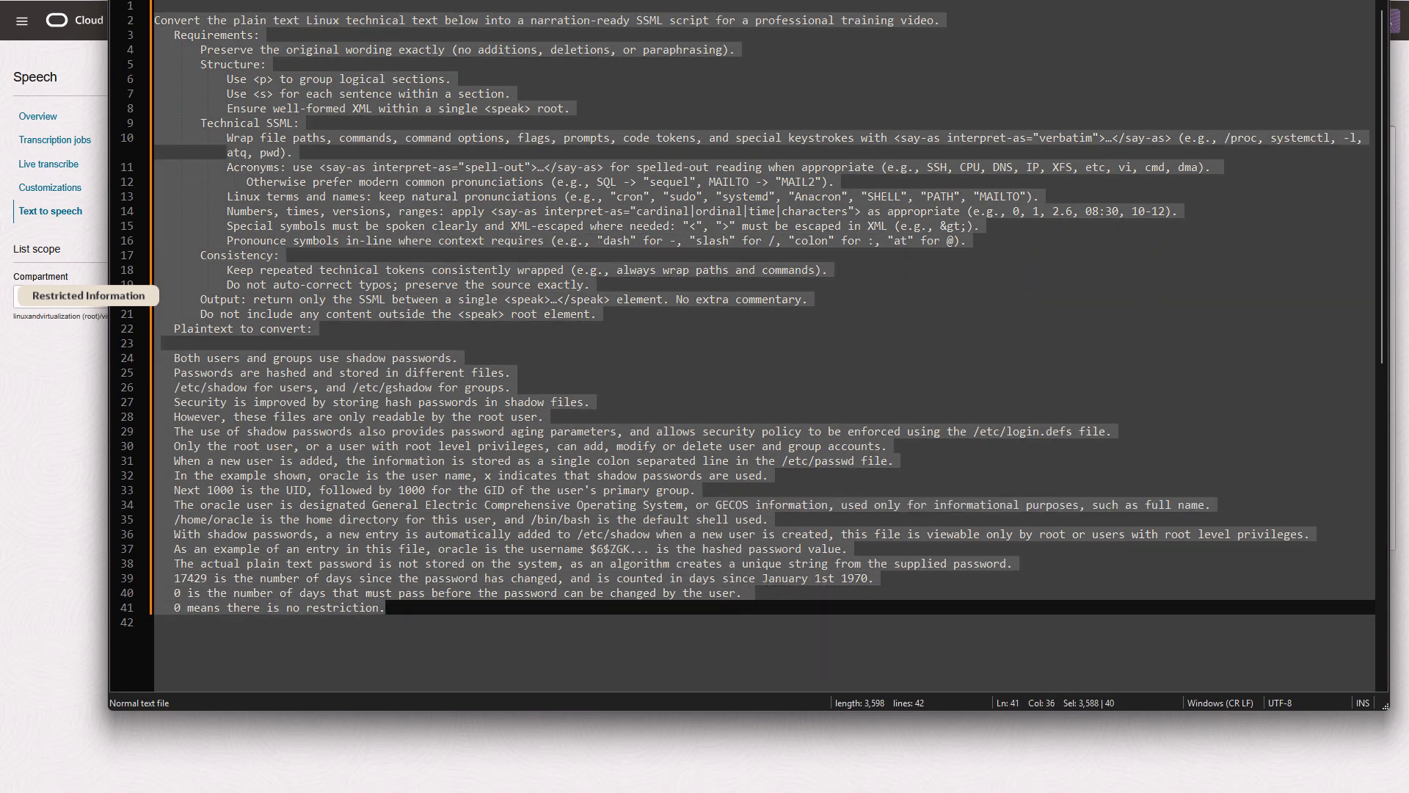
pyautogui.hotkey('alt', 'Tab')
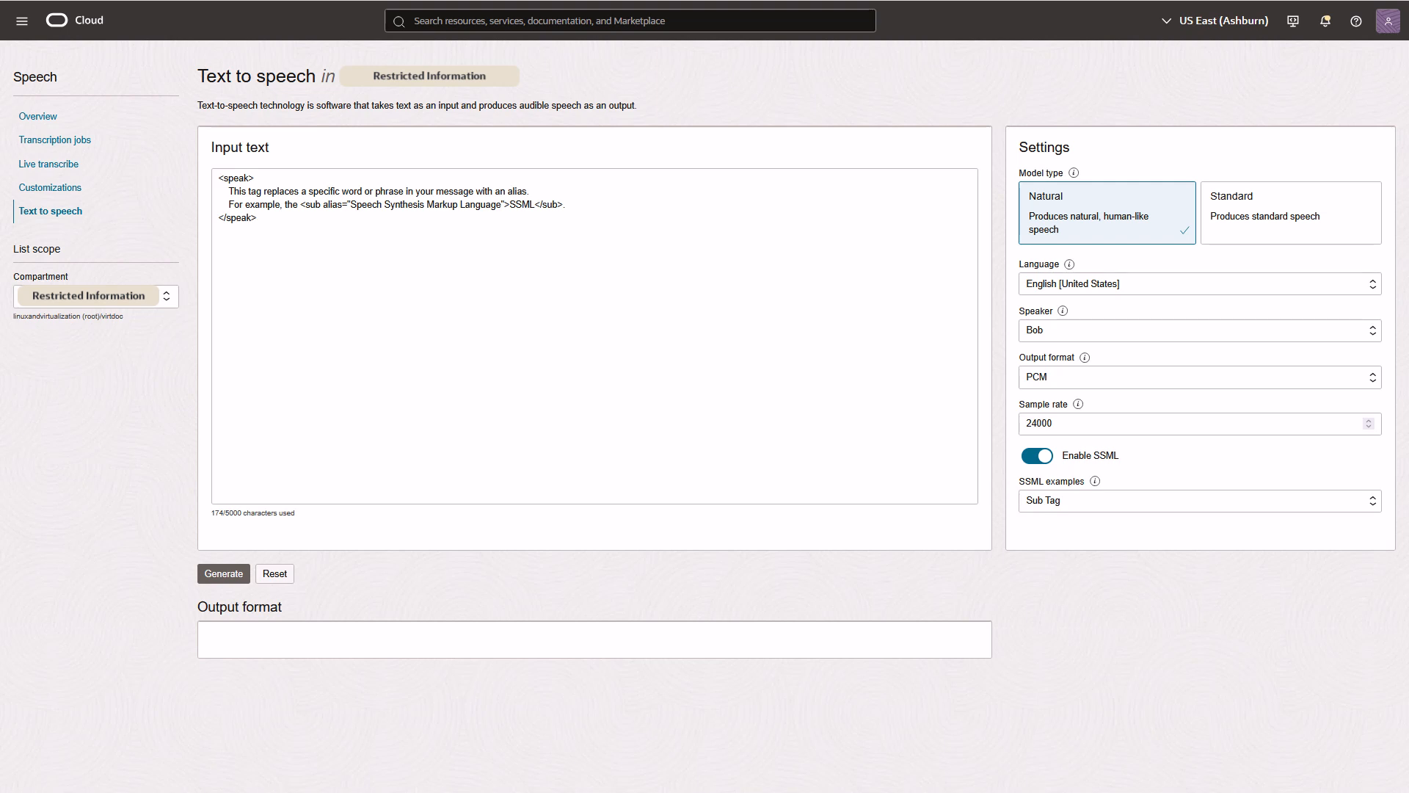
pyautogui.hotkey('alt', 'Tab')
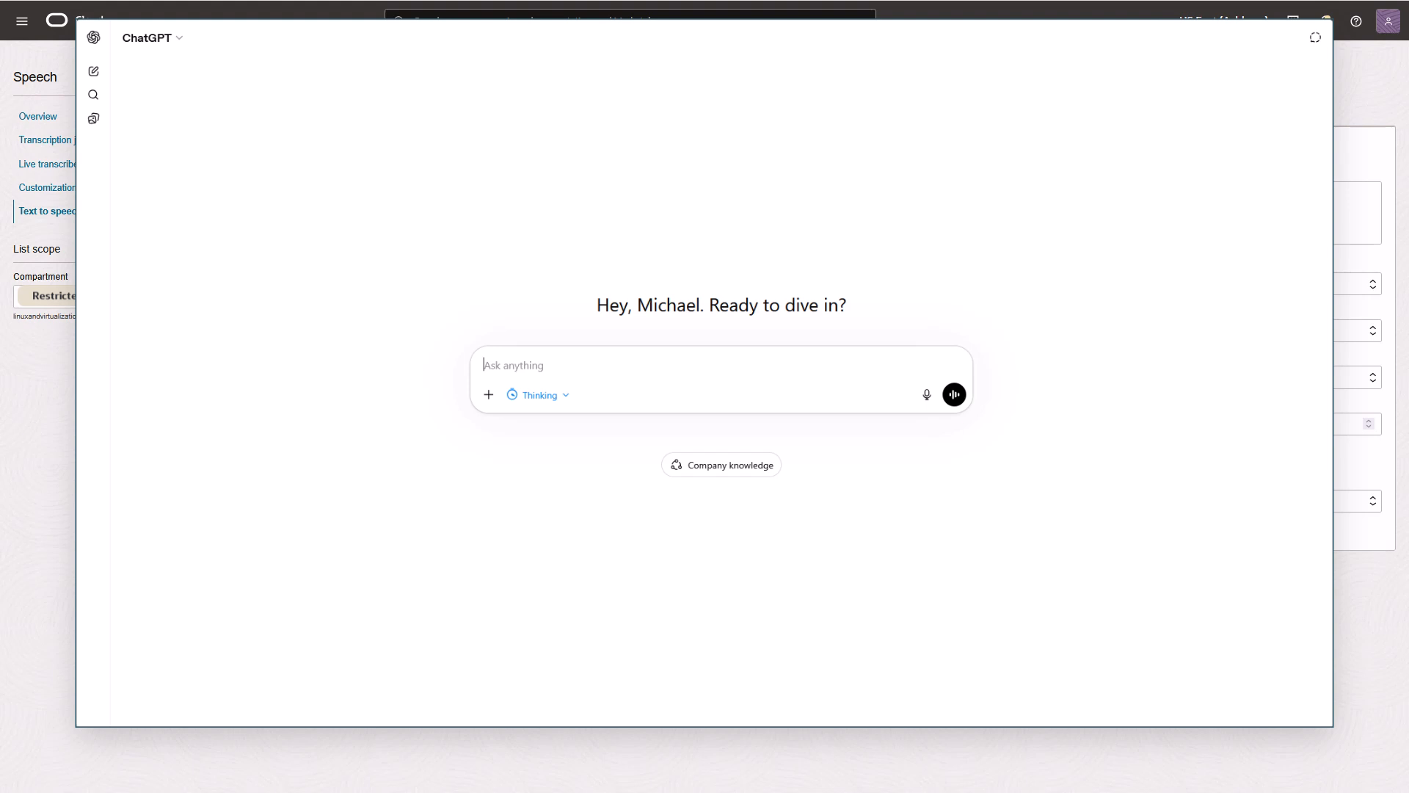
pyautogui.rightClick(488, 364)
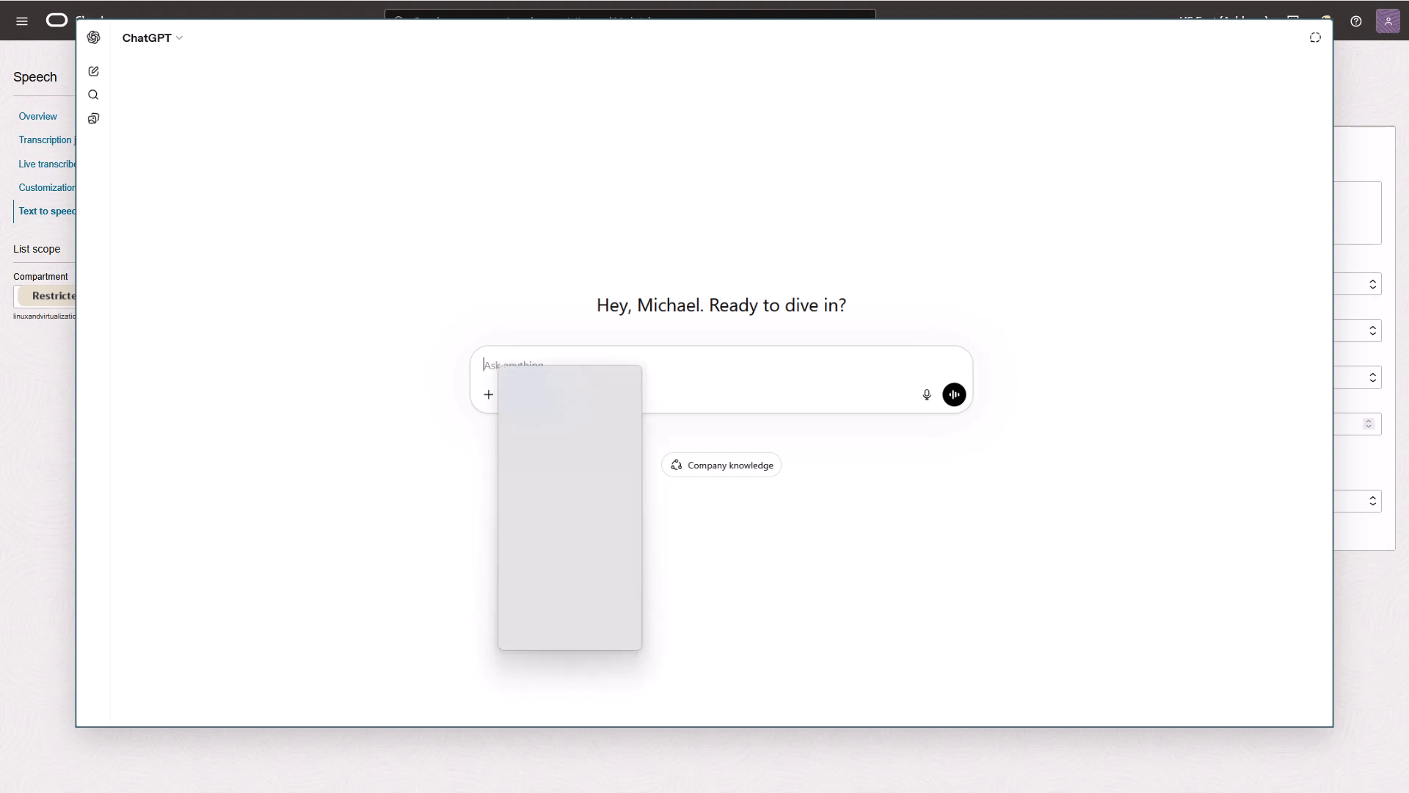
pyautogui.click(528, 460)
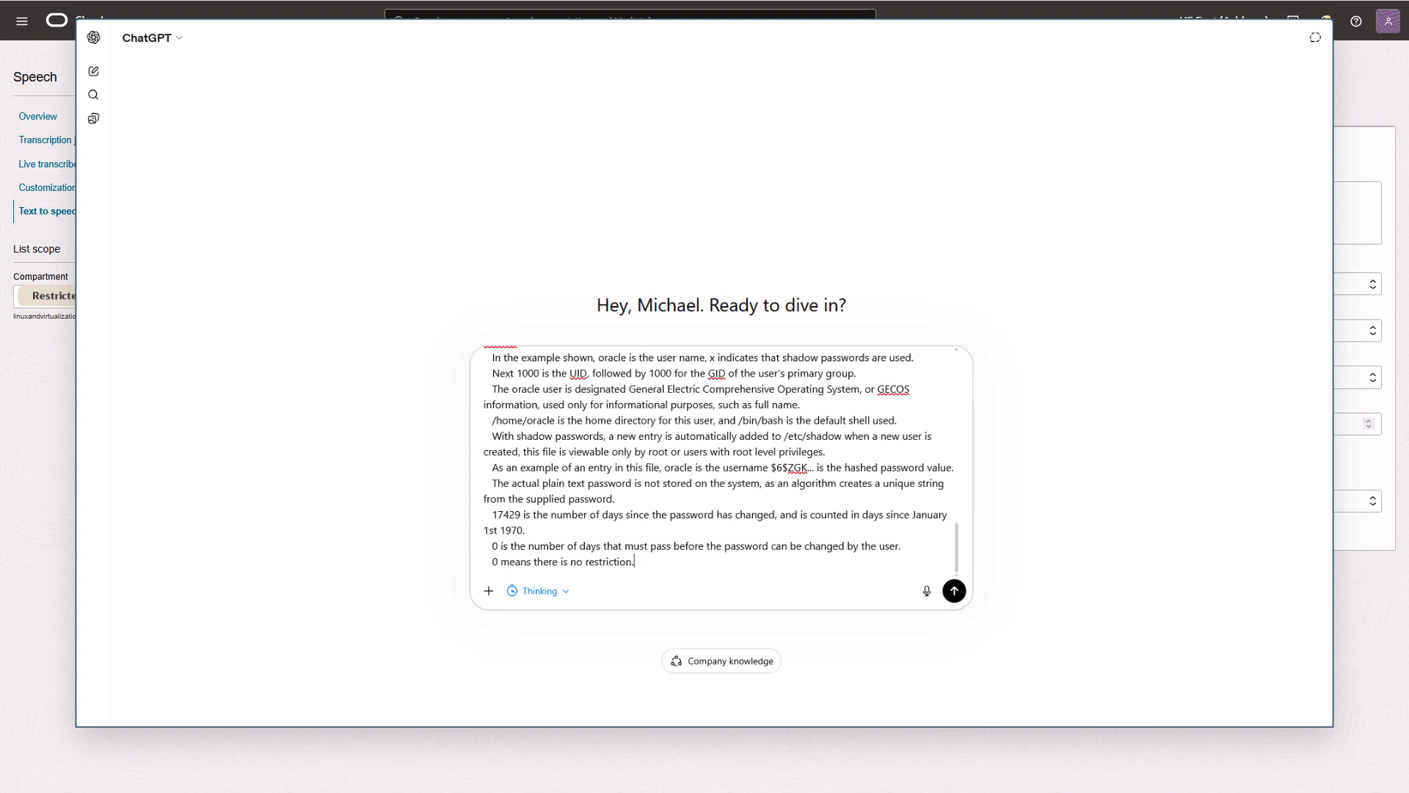
pyautogui.click(954, 591)
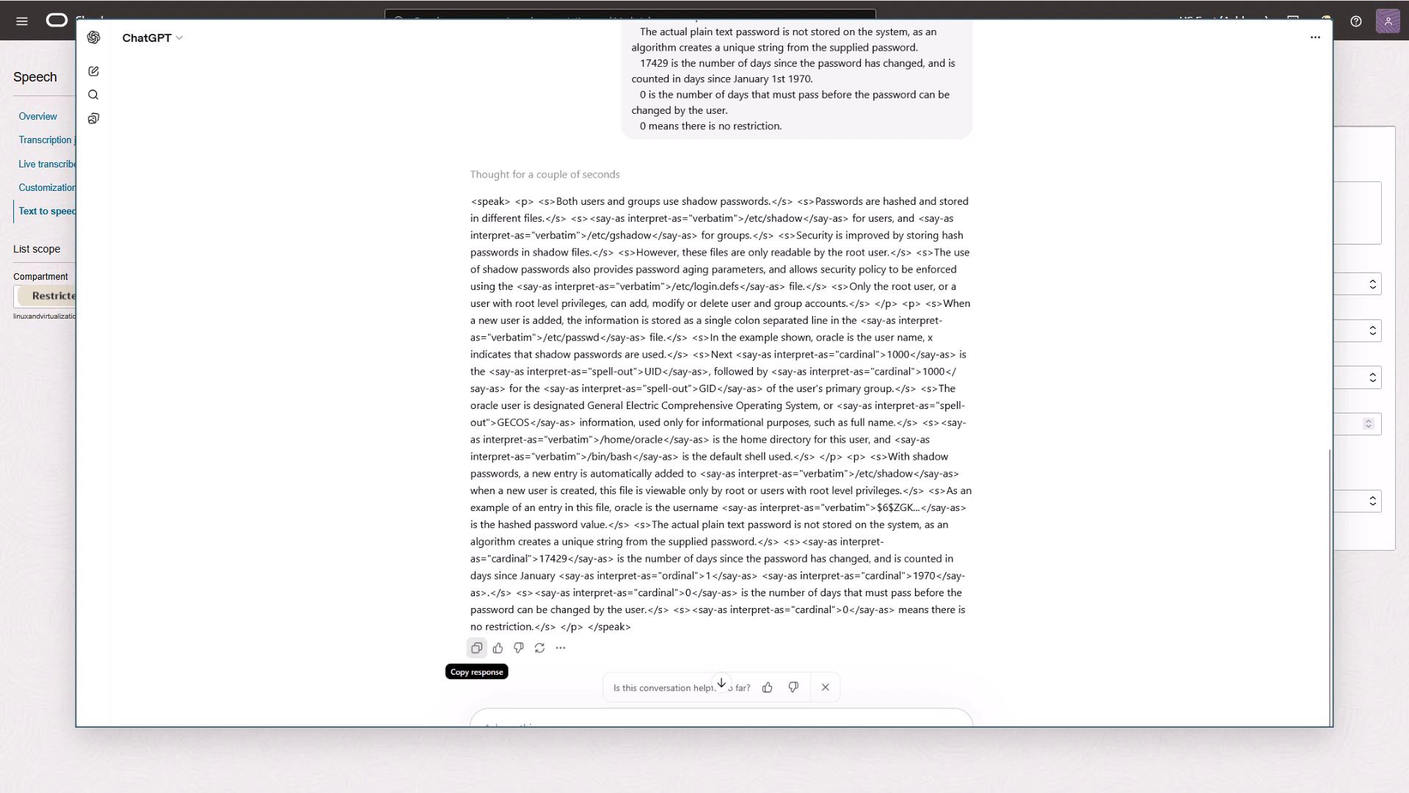
# Step: Copy ChatGPT's SSML response and replace the sample SSML in the Text to speech input with it
pyautogui.click(477, 648)
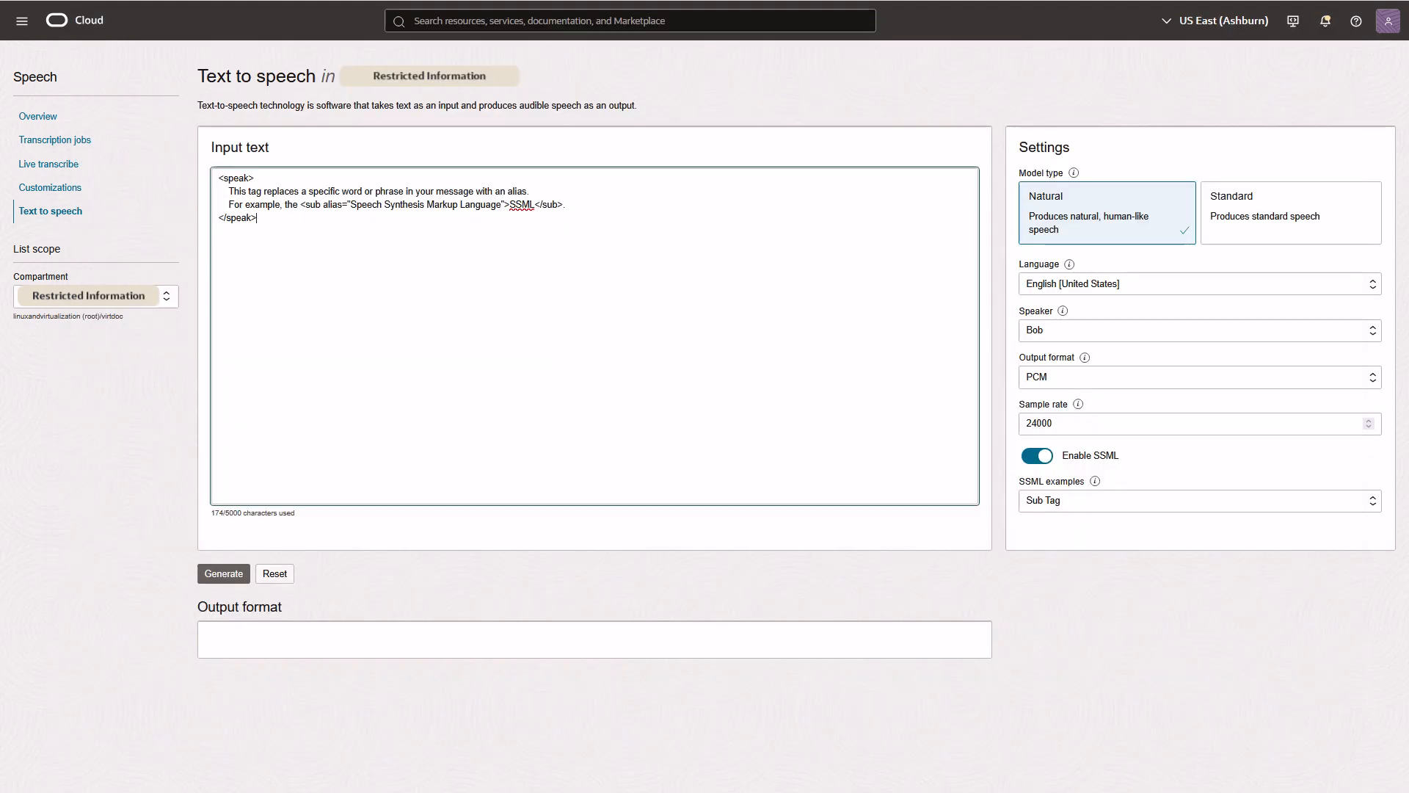
pyautogui.moveTo(258, 219); pyautogui.dragTo(224, 179)
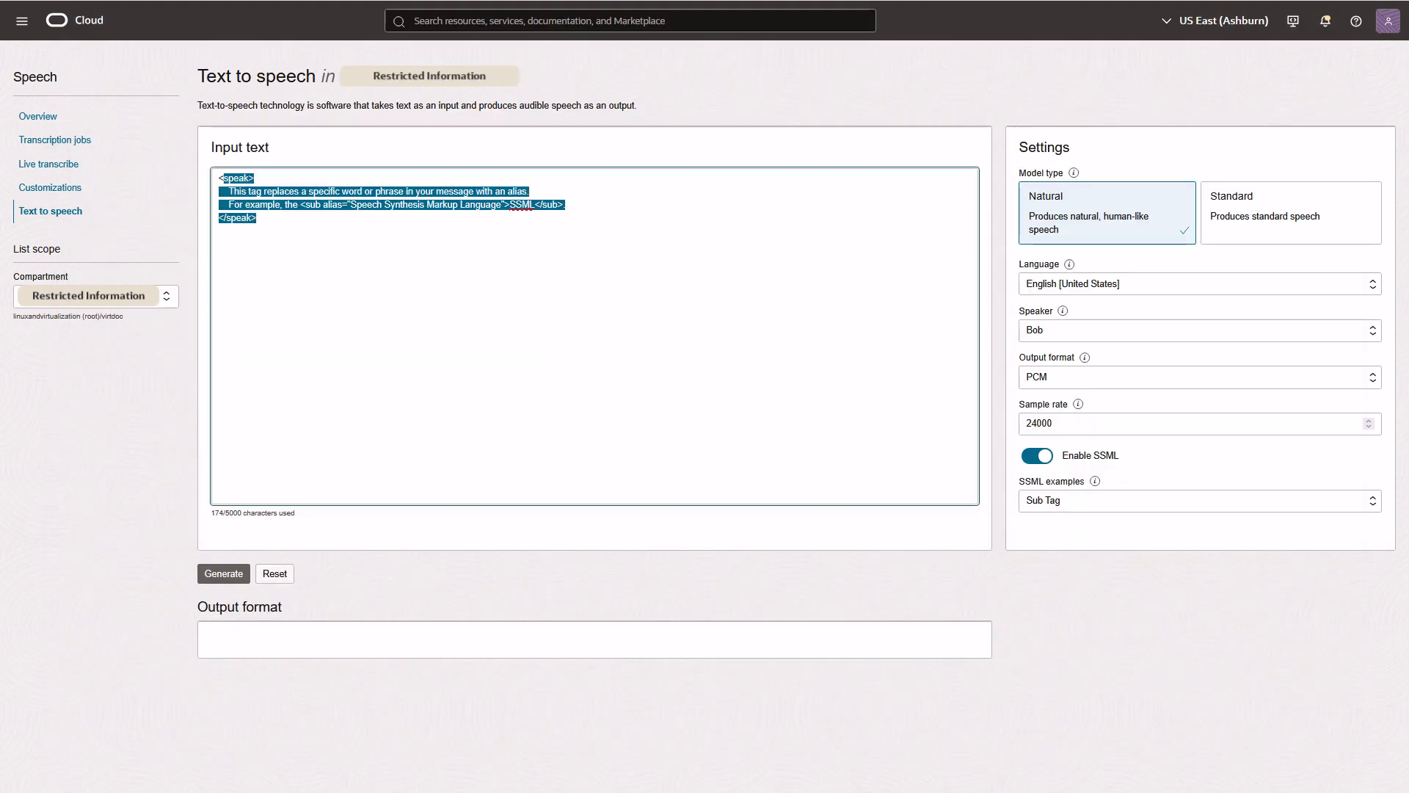
pyautogui.hotkey('ctrl', 'a')
pyautogui.hotkey('ctrl', 'v')
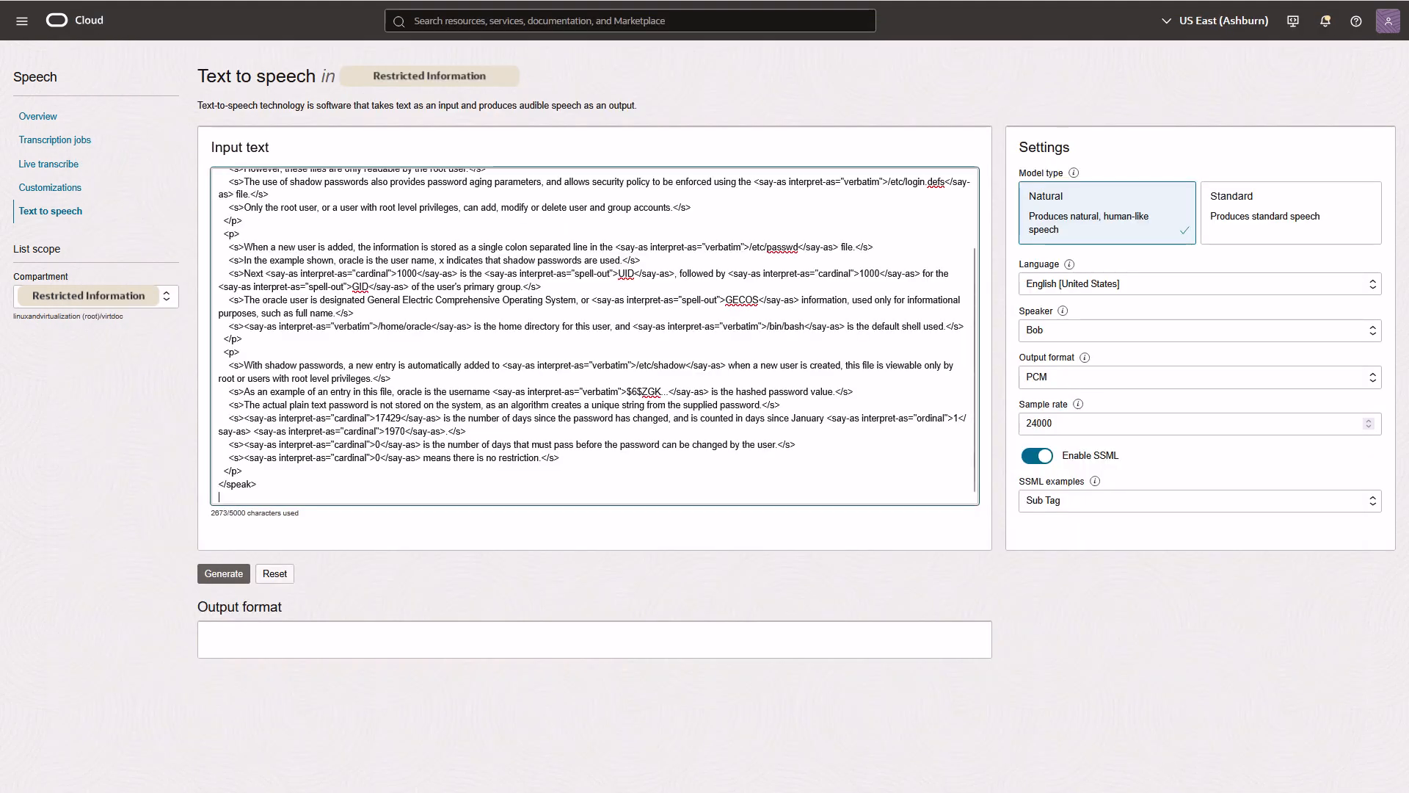
pyautogui.scroll(2, 594, 336)
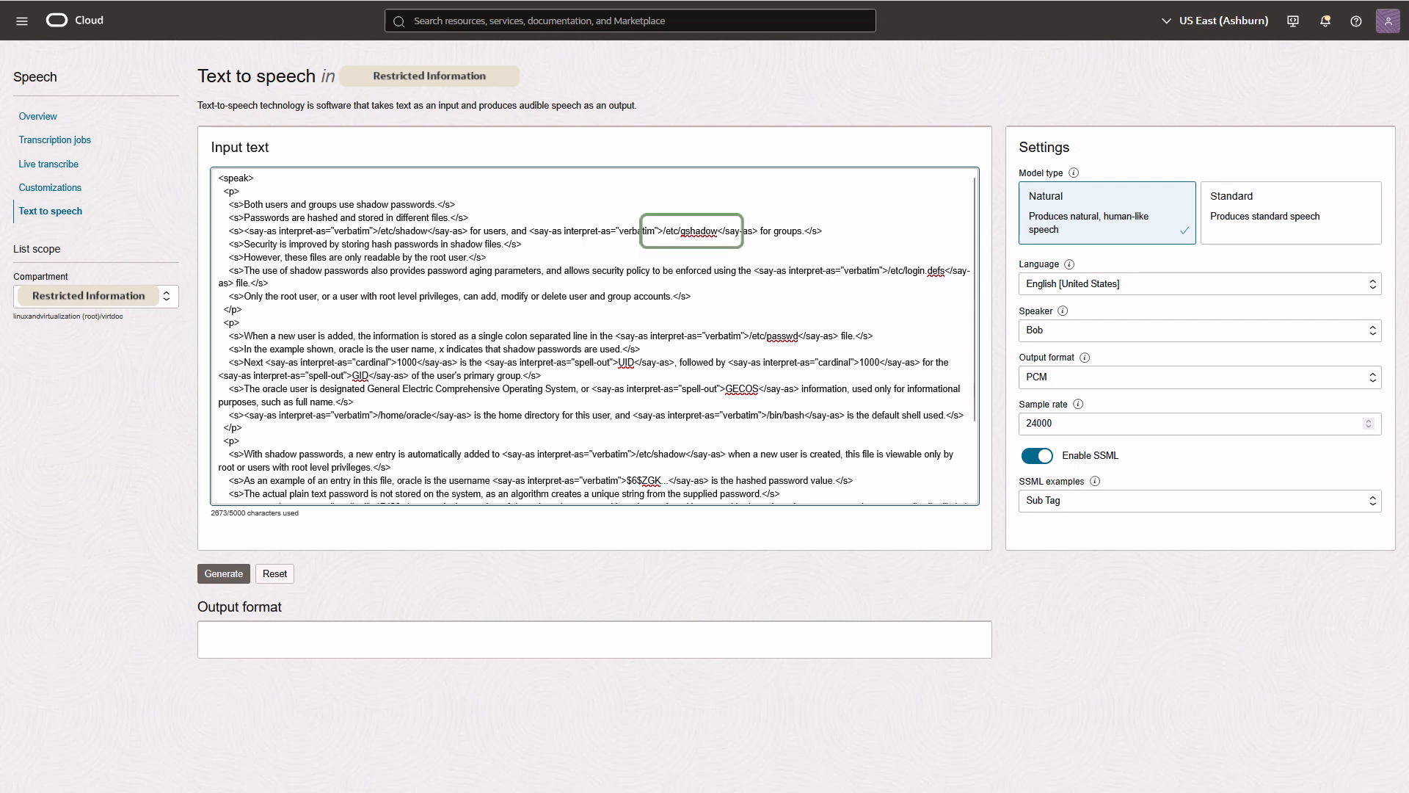
# Step: Respell the two paths in the users and groups sentence as "/e t c /gshadow" and "/e t c /shadow"
pyautogui.press('Right')
pyautogui.press('Right')
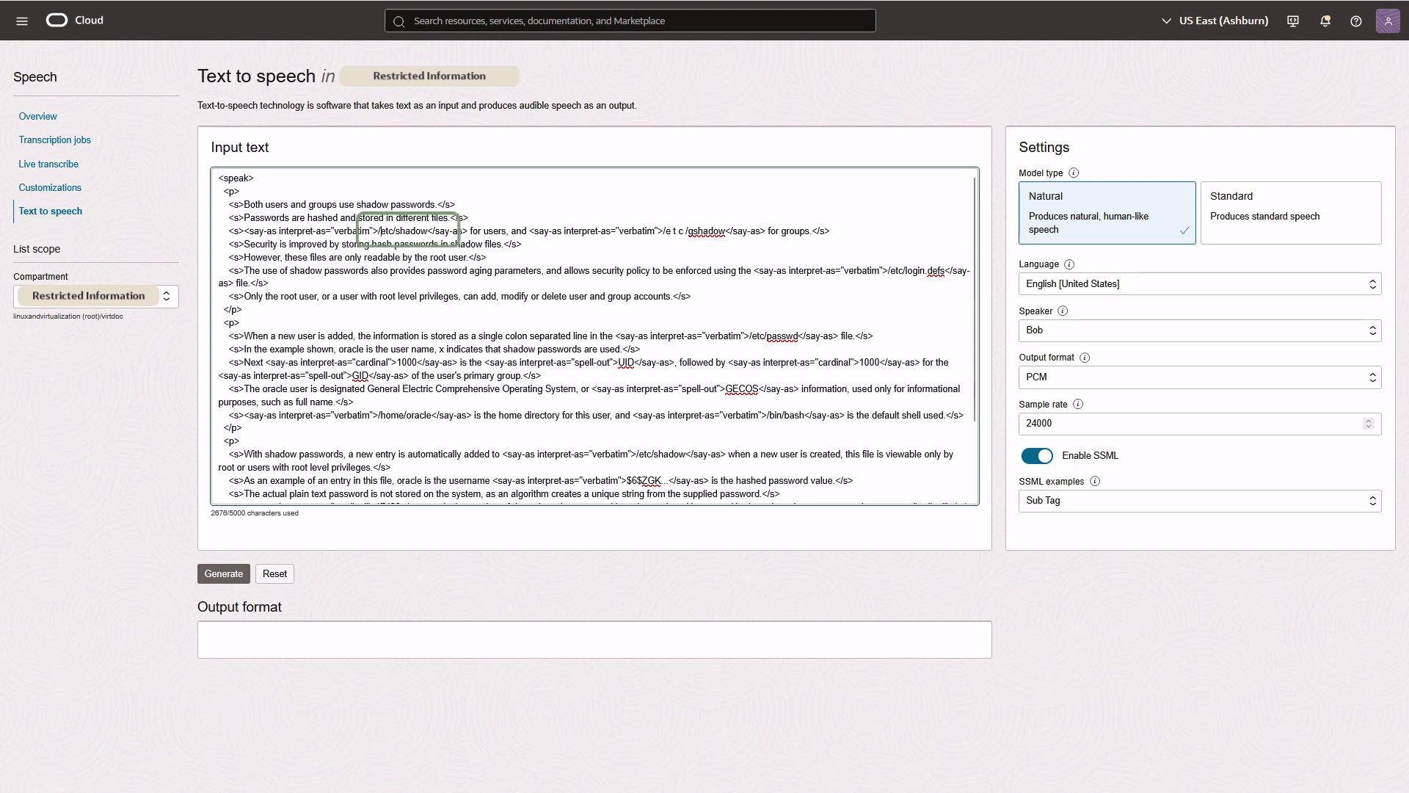
pyautogui.click(386, 231)
pyautogui.press('Right')
pyautogui.press('Right')
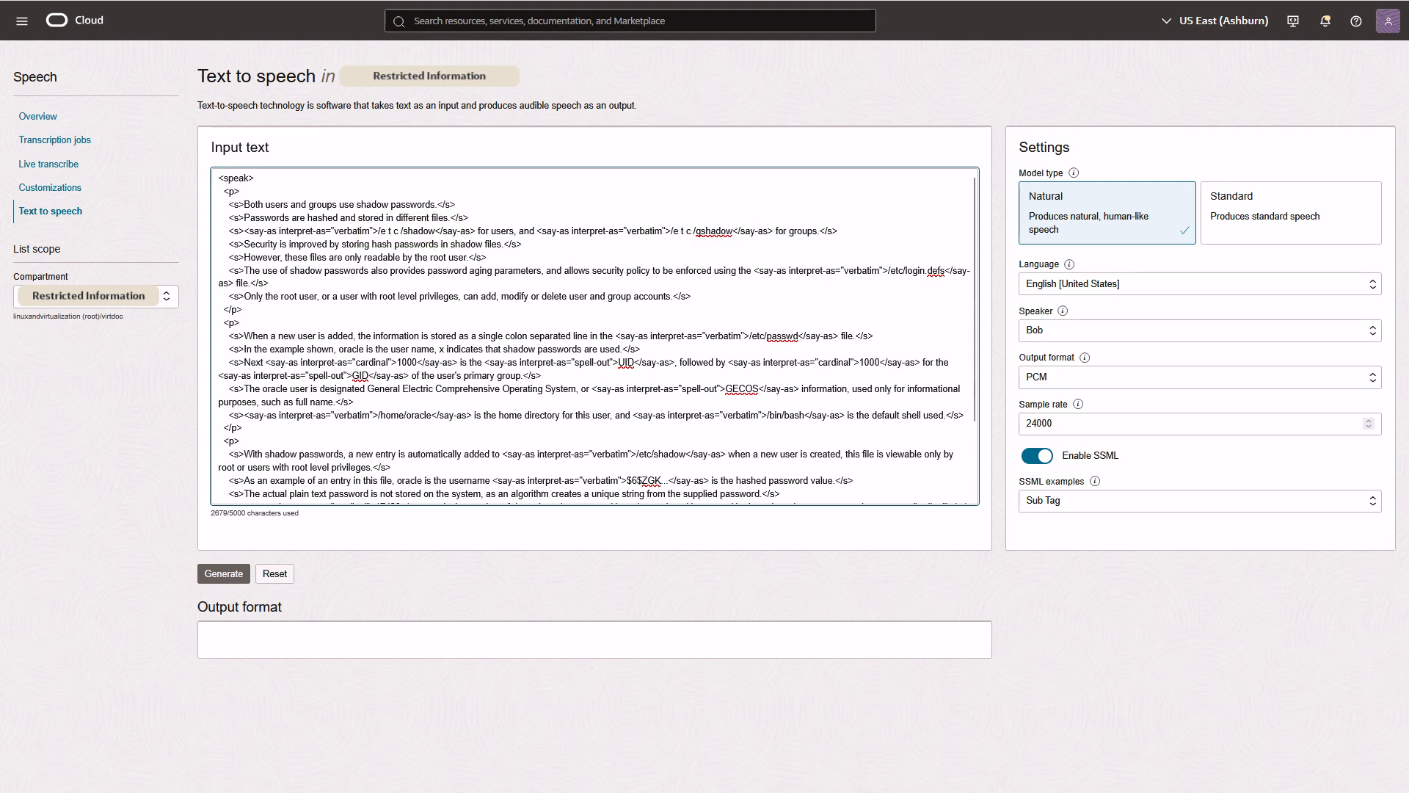
# Step: Respell the login.defs path in the password aging sentence as "/e t c /login dot defs"
pyautogui.click(896, 271)
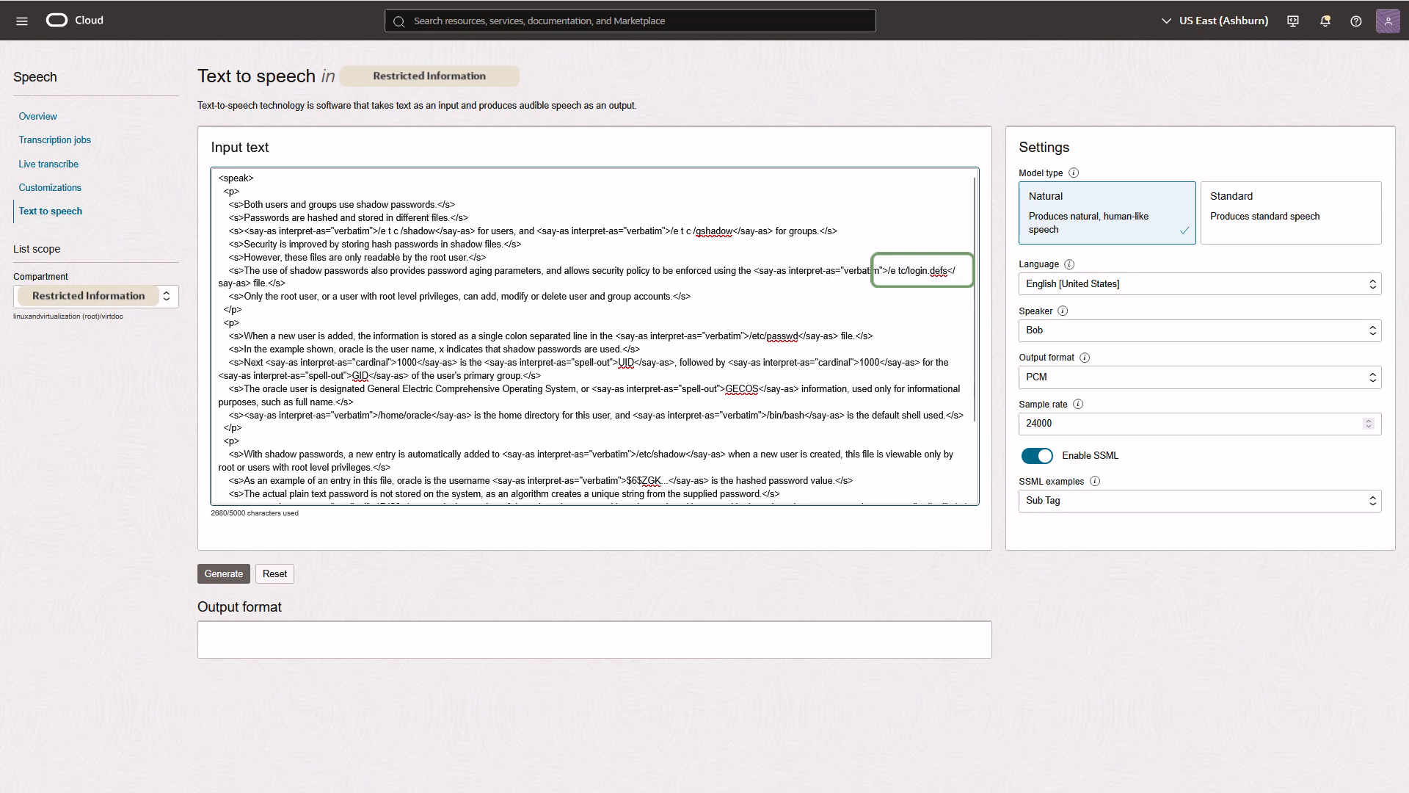
pyautogui.press('Right')
pyautogui.press('Right')
pyautogui.write('/login dot')
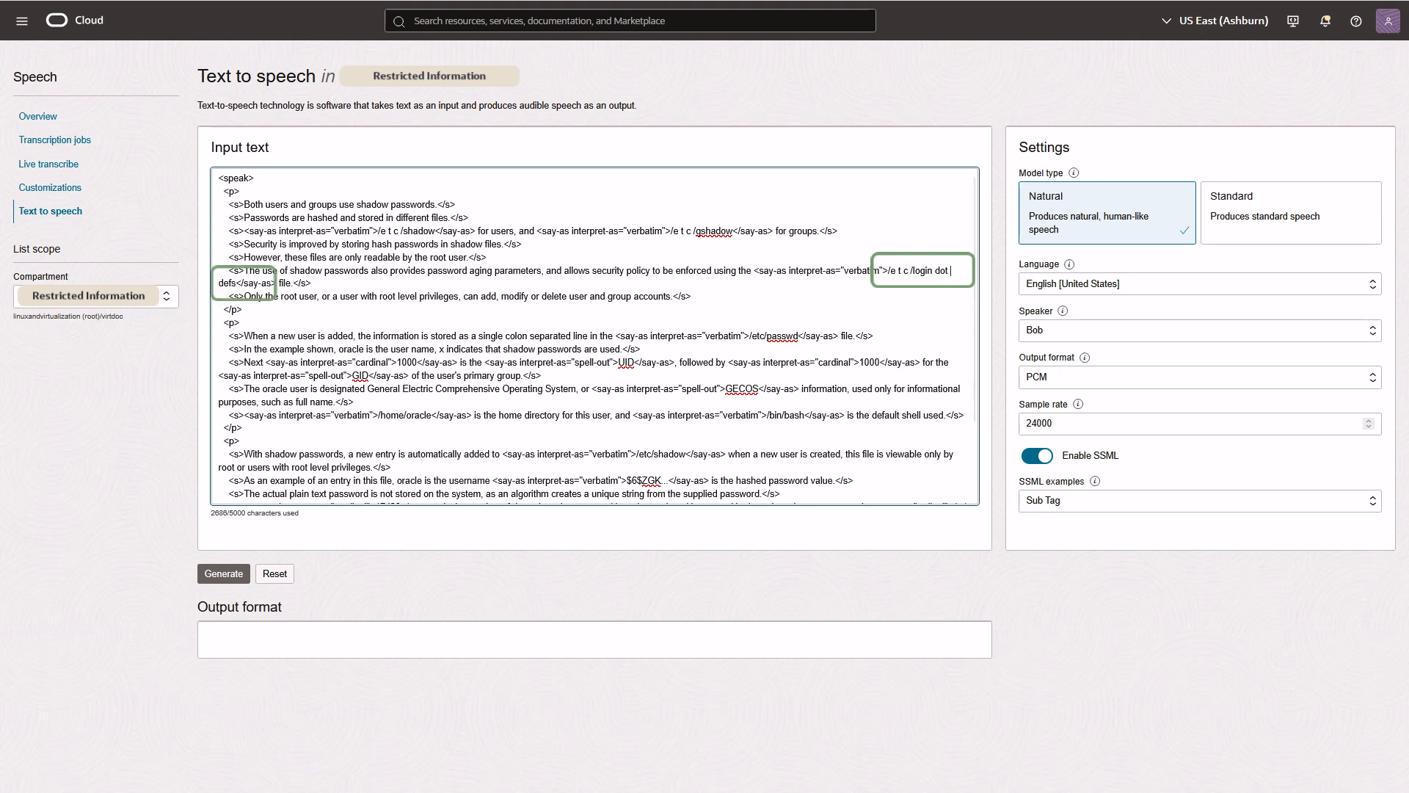
# Step: Respell the passwd file path in the new user sentence as "/e t c /pass w d"
pyautogui.click(756, 336)
pyautogui.press('Right')
pyautogui.press('Right')
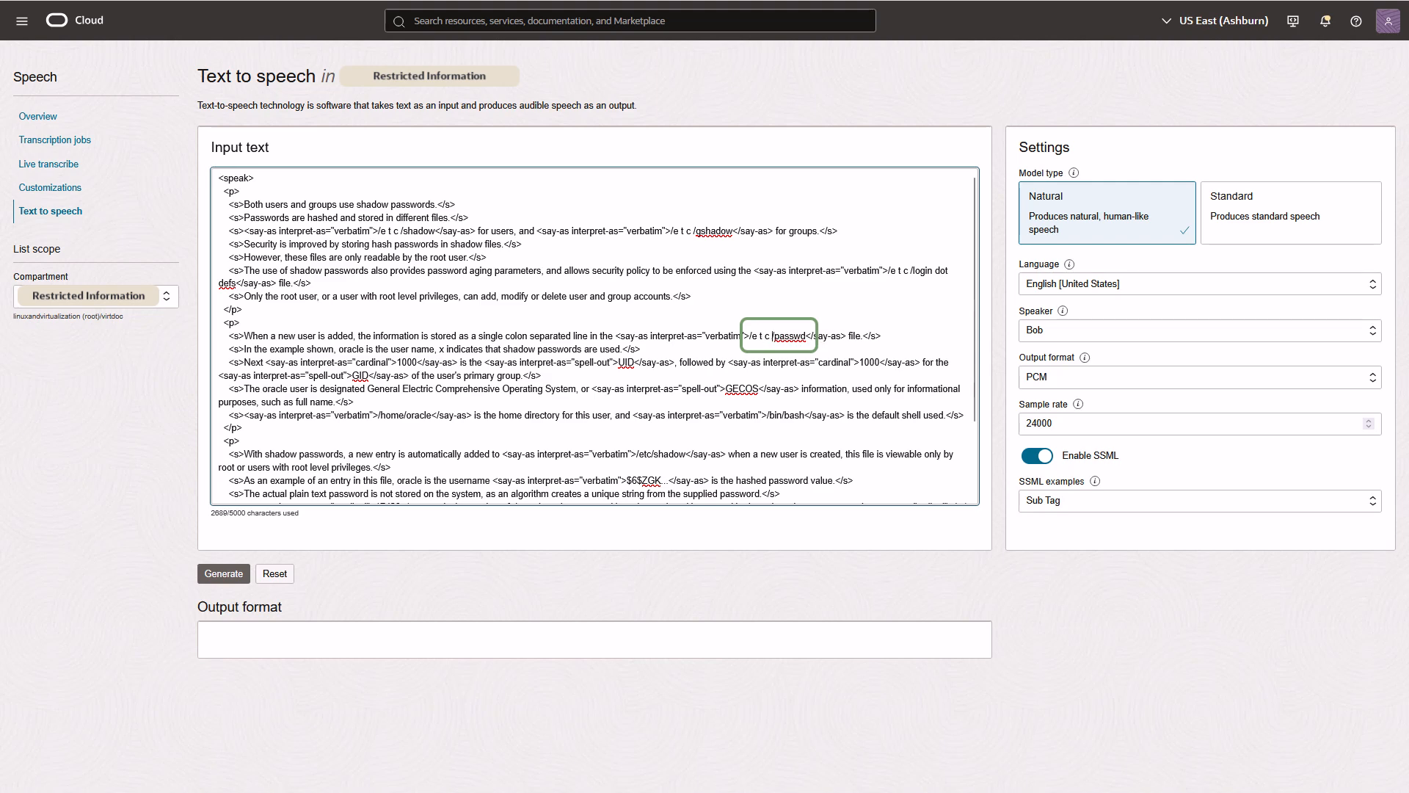
pyautogui.click(794, 336)
pyautogui.press('Right')
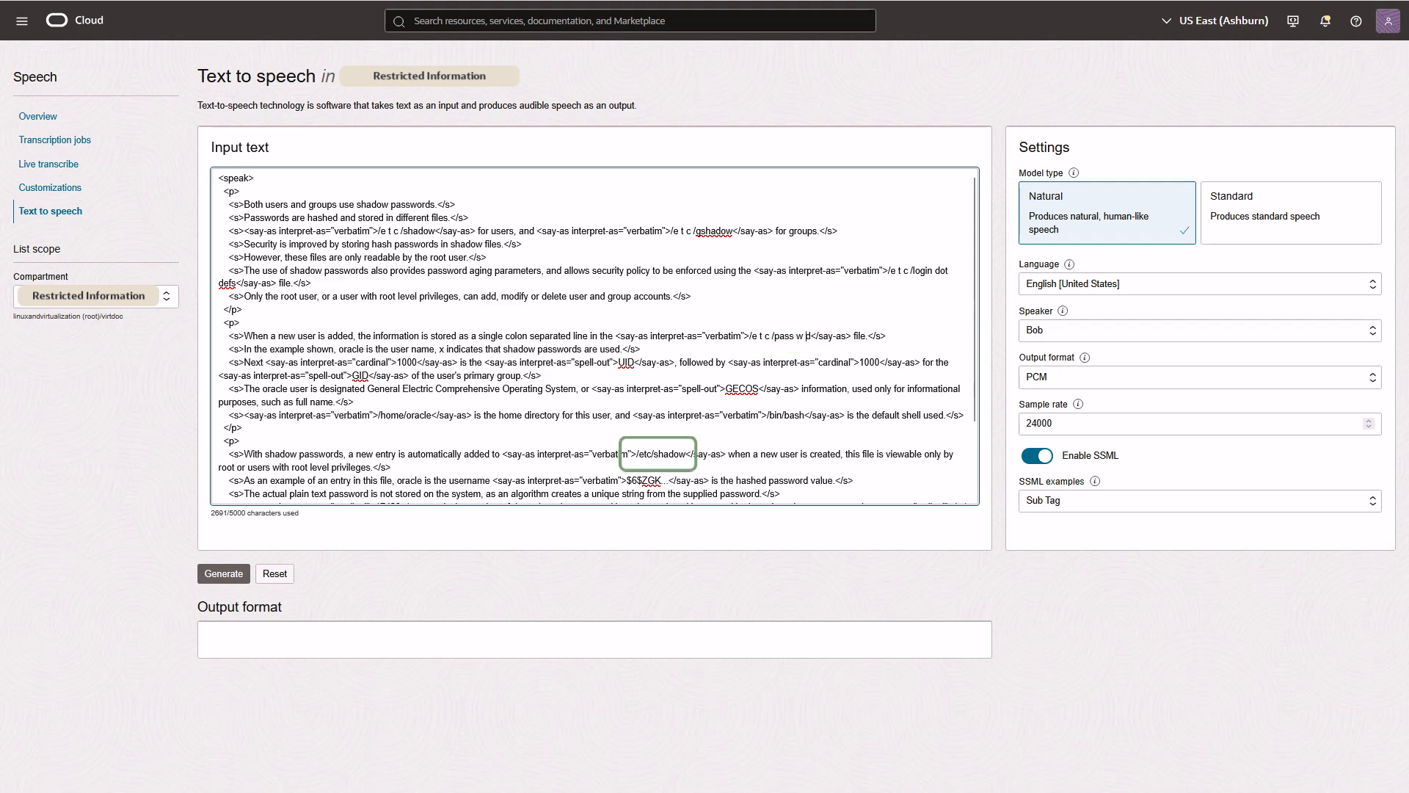
# Step: Respell the shadow path in the sentence about automatically added entries as "/e t c /shadow"
pyautogui.click(643, 454)
pyautogui.press('Right')
pyautogui.press('Right')
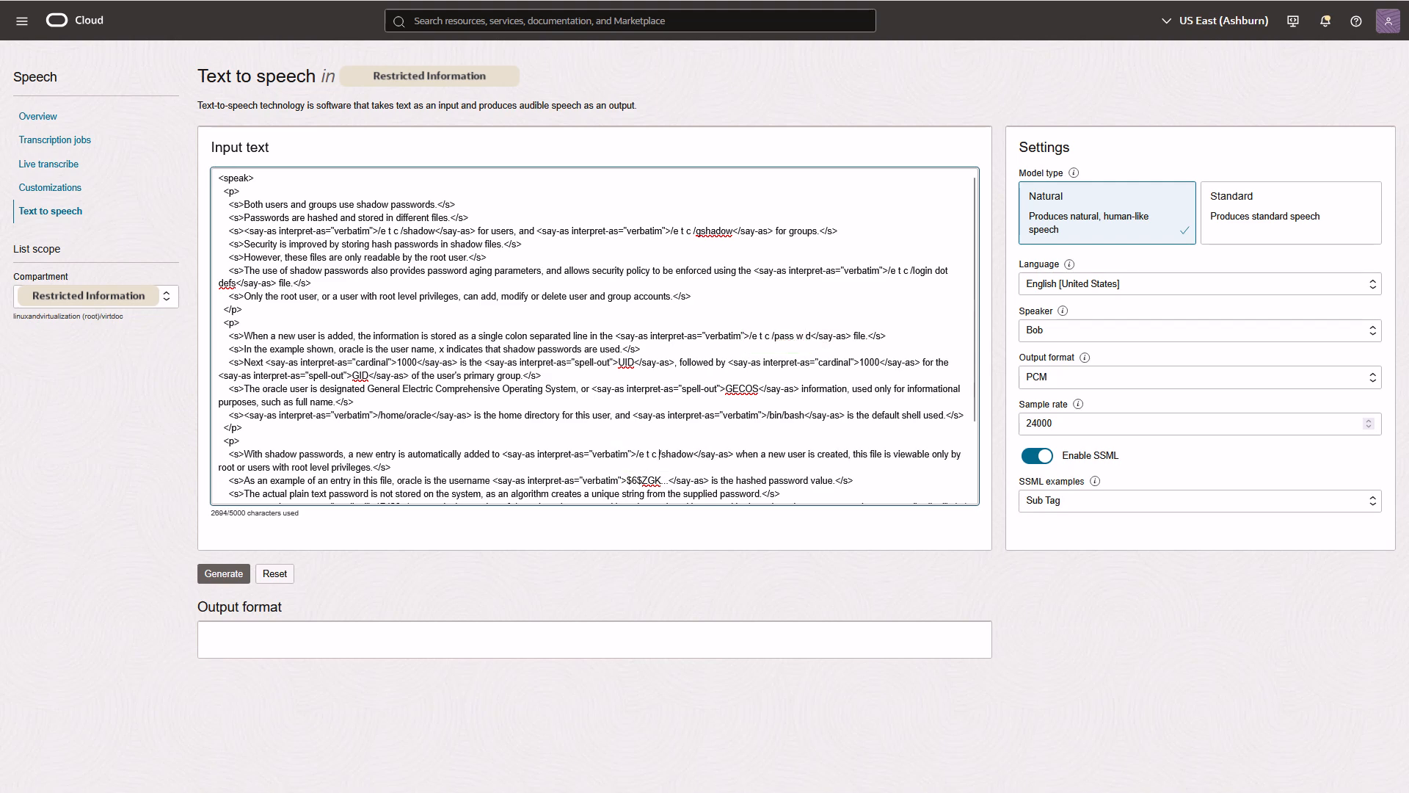
# Step: Set the say-as interpretation of the hashed password example to "spell-out"
pyautogui.scroll(-3, 593, 335)
pyautogui.scroll(-5, 593, 336)
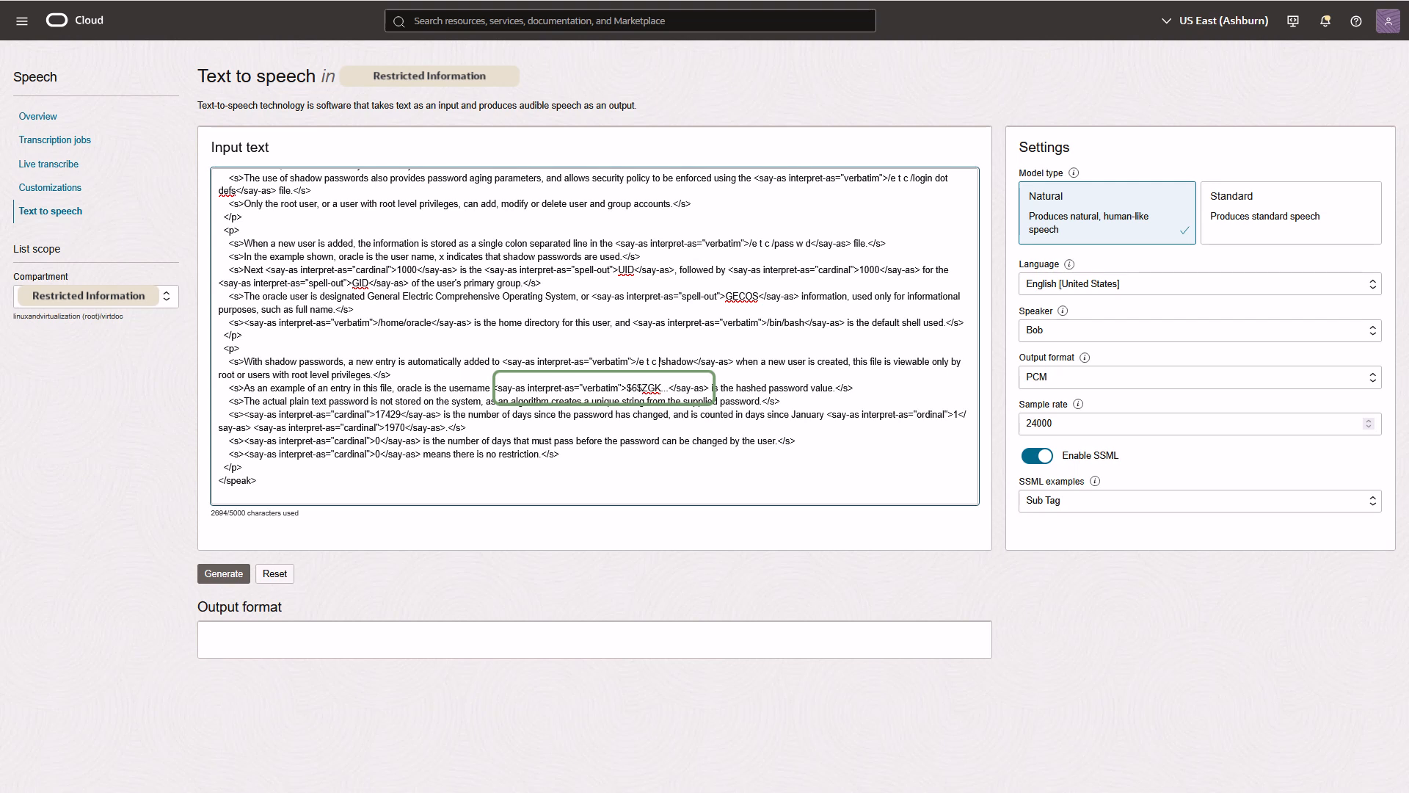
pyautogui.moveTo(721, 295); pyautogui.dragTo(679, 296)
pyautogui.moveTo(627, 388); pyautogui.dragTo(582, 387)
pyautogui.hotkey('ctrl', 'v')
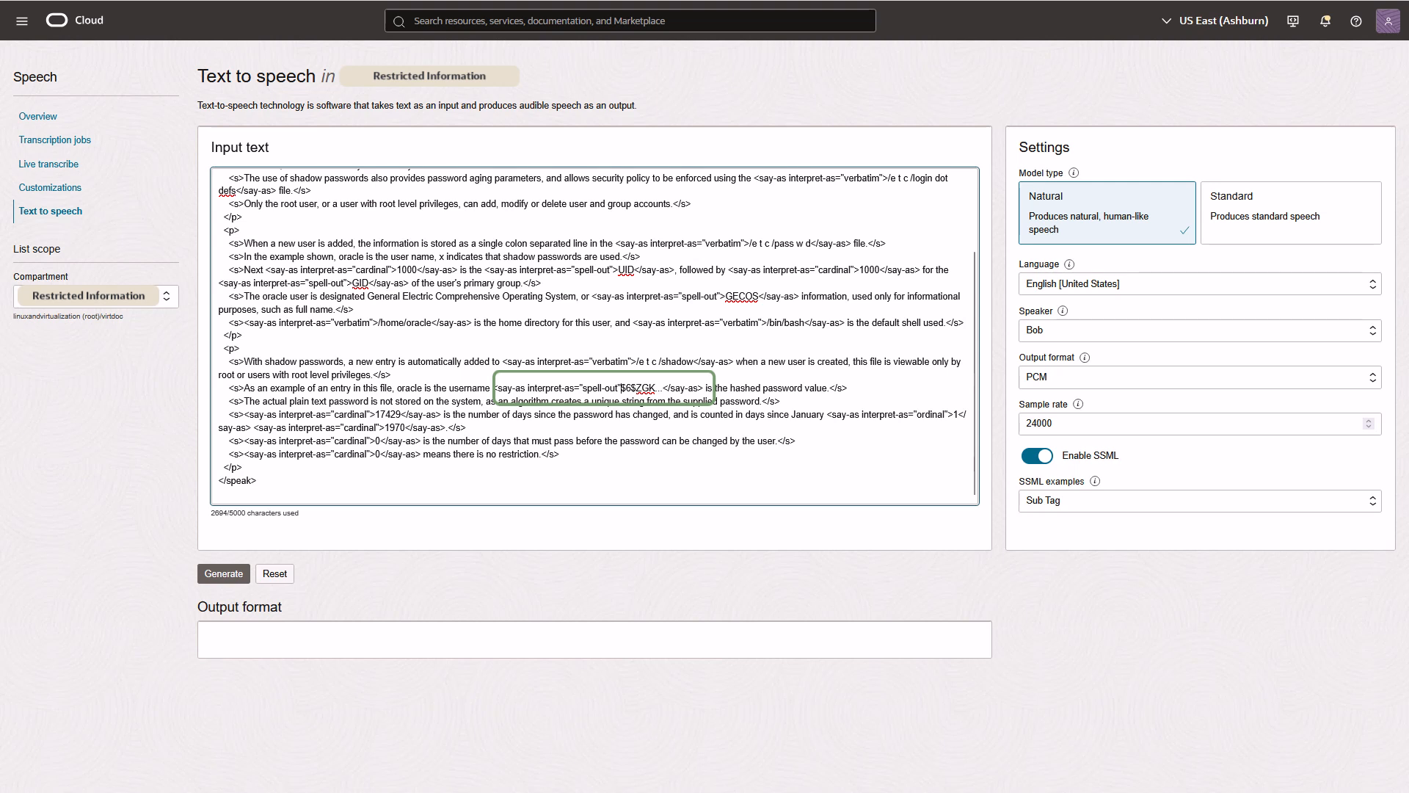
# Step: Remove the say-as tags around the hashed password example and add a comma after "username" in that sentence
pyautogui.hotkey('shift', 'Left')
pyautogui.hotkey('shift', 'Left')
pyautogui.hotkey('shift', 'Left')
pyautogui.hotkey('shift', 'Left')
pyautogui.hotkey('shift', 'Left')
pyautogui.hotkey('shift', 'Left')
pyautogui.hotkey('shift', 'Left')
pyautogui.hotkey('shift', 'Left')
pyautogui.hotkey('shift', 'Left')
pyautogui.press('BackSpace')
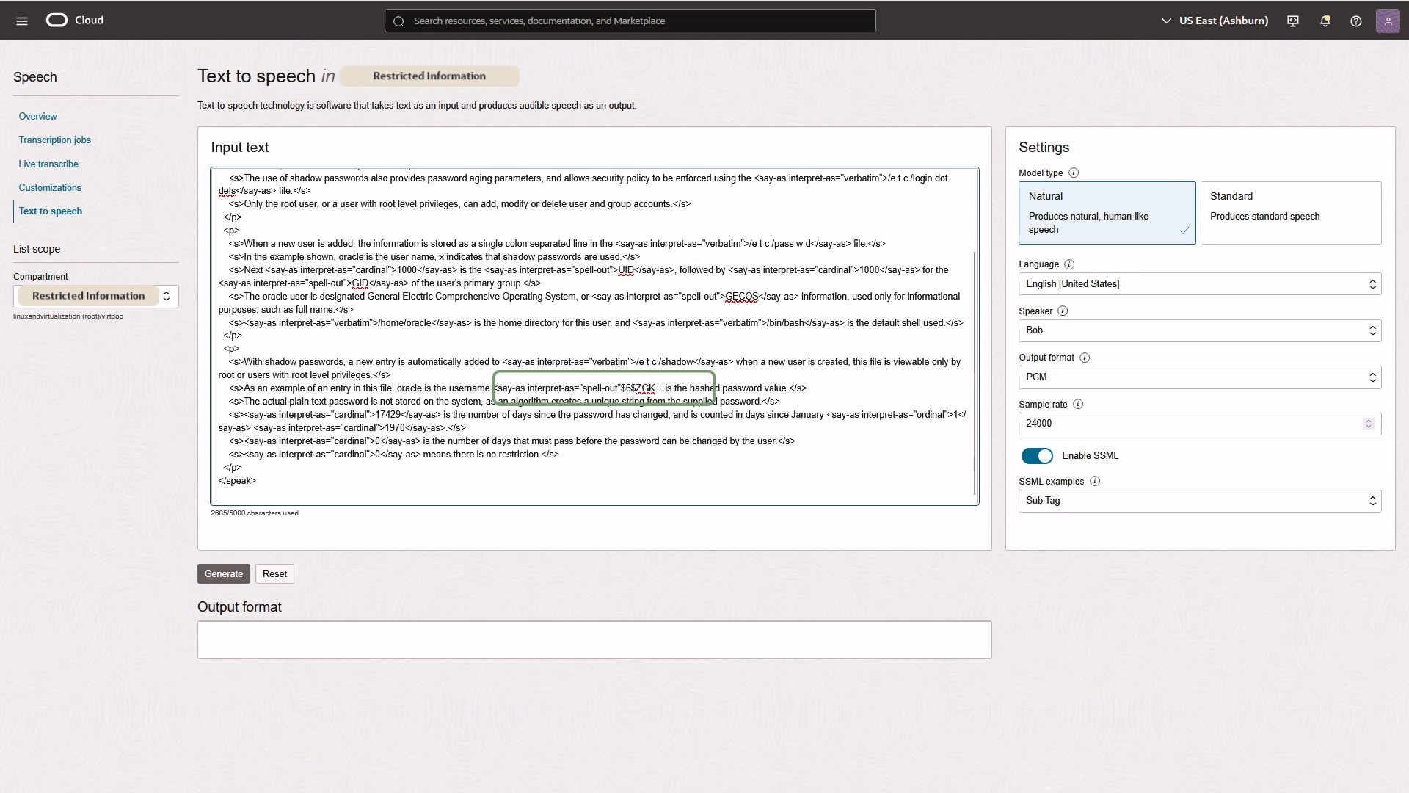
pyautogui.hotkey('shift', 'Left')
pyautogui.hotkey('shift', 'Left')
pyautogui.hotkey('shift', 'Left')
pyautogui.hotkey('shift', 'Left')
pyautogui.hotkey('shift', 'Left')
pyautogui.hotkey('shift', 'Left')
pyautogui.hotkey('shift', 'Left')
pyautogui.hotkey('shift', 'Left')
pyautogui.hotkey('shift', 'Left')
pyautogui.hotkey('shift', 'Left')
pyautogui.hotkey('shift', 'Left')
pyautogui.hotkey('shift', 'Left')
pyautogui.hotkey('shift', 'Left')
pyautogui.hotkey('shift', 'Left')
pyautogui.hotkey('shift', 'Left')
pyautogui.hotkey('shift', 'Left')
pyautogui.hotkey('shift', 'Left')
pyautogui.hotkey('shift', 'Left')
pyautogui.hotkey('shift', 'Left')
pyautogui.hotkey('shift', 'Left')
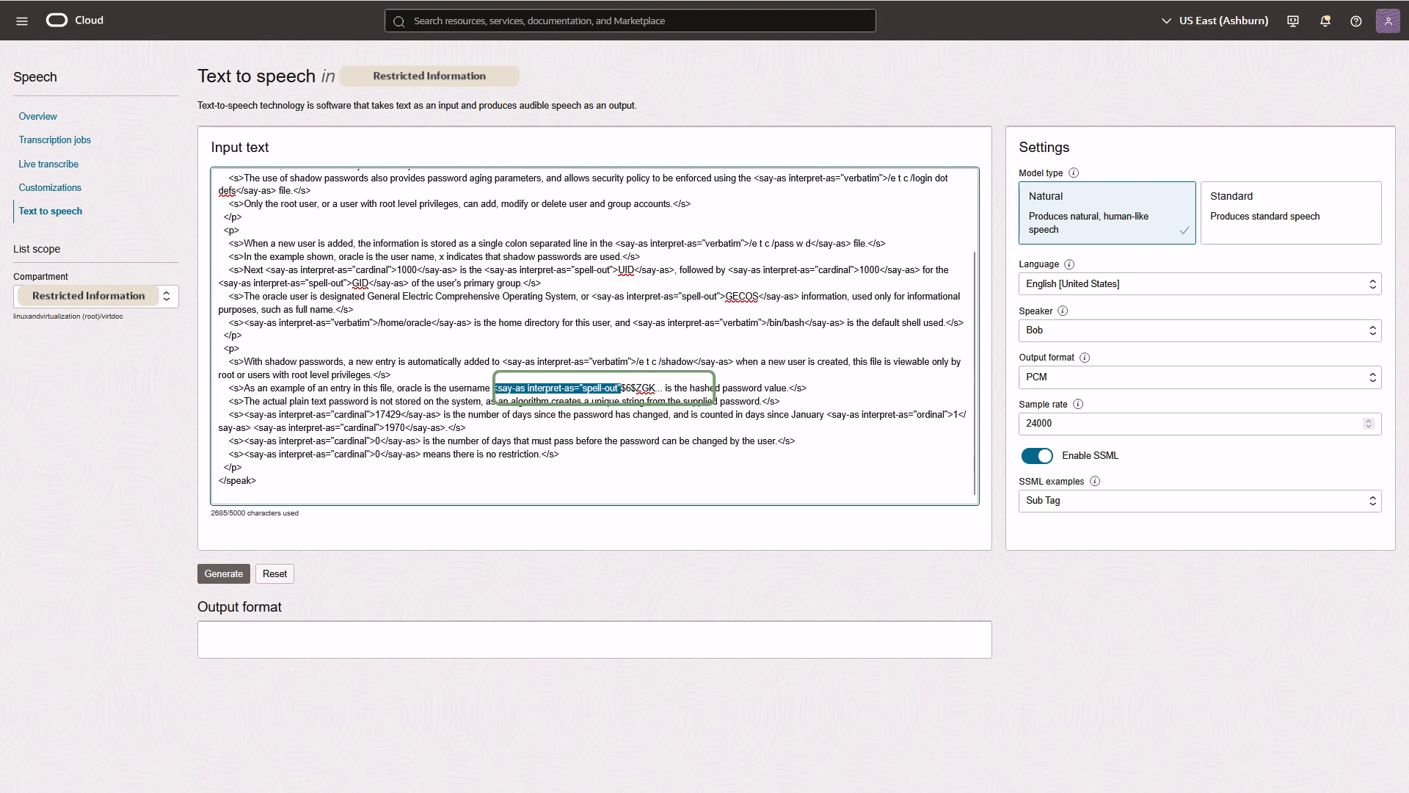
pyautogui.press('BackSpace')
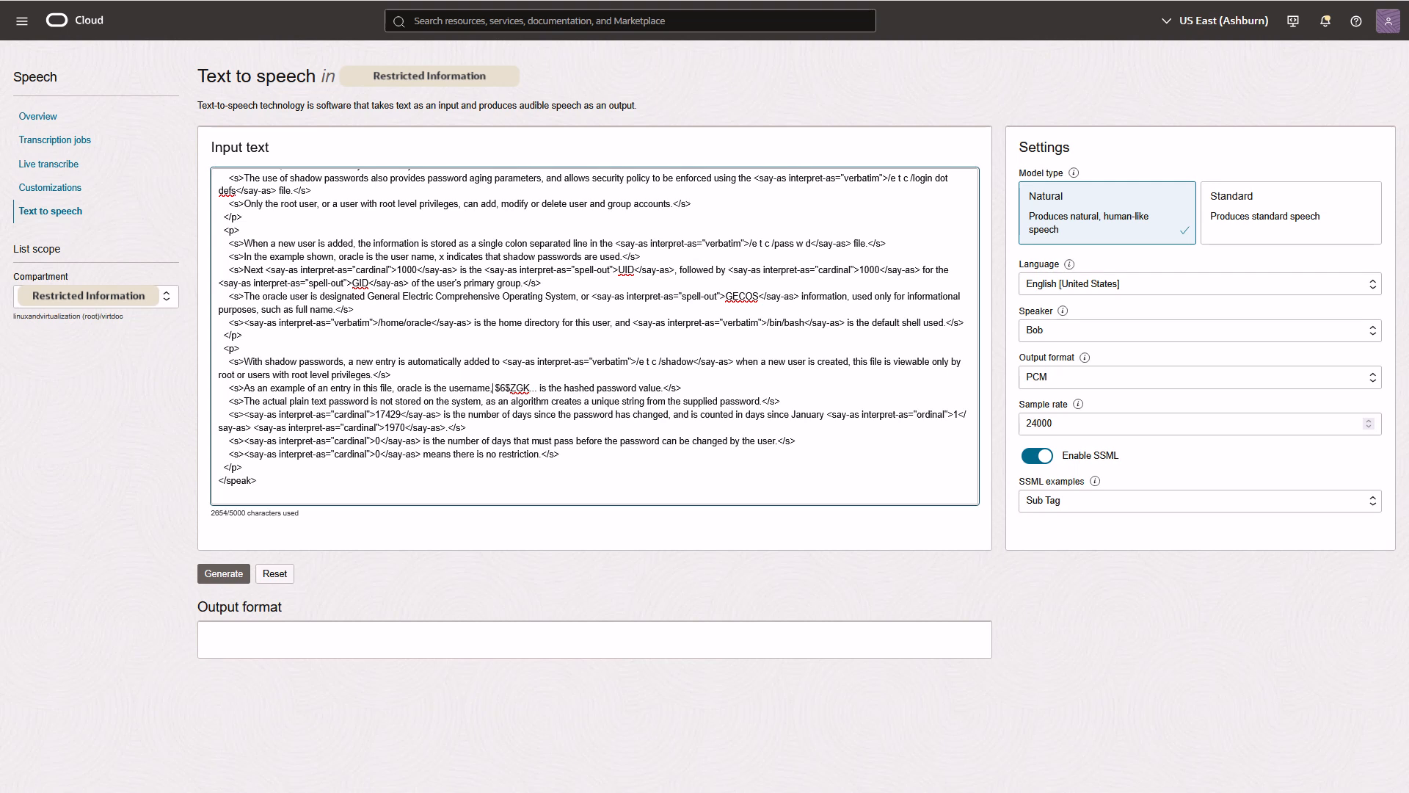
# Step: Space out the characters of the hashed password example and replace its ellipsis with "dot dot dot"
pyautogui.press('Right')
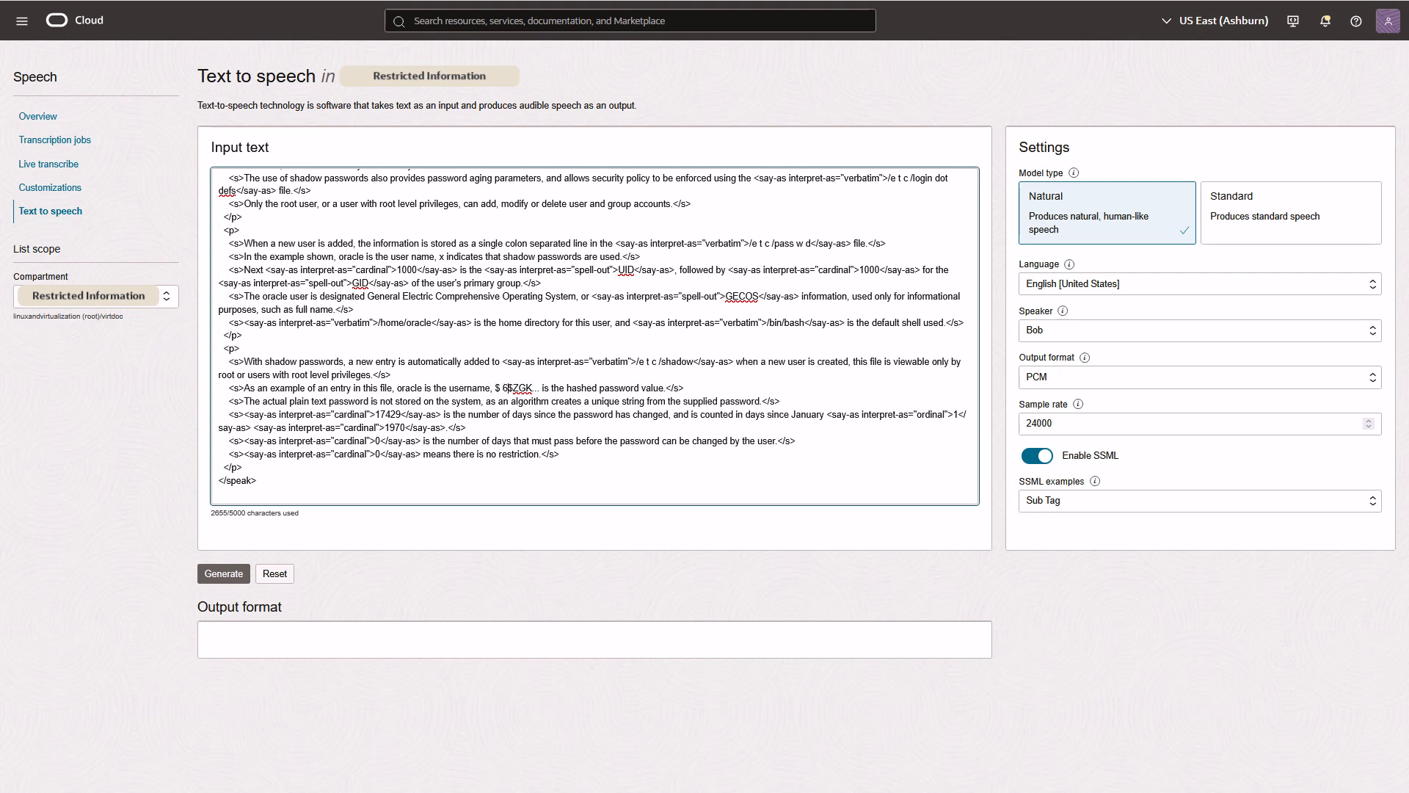
pyautogui.press('Right')
pyautogui.press('Right')
pyautogui.press('Right')
pyautogui.write('K')
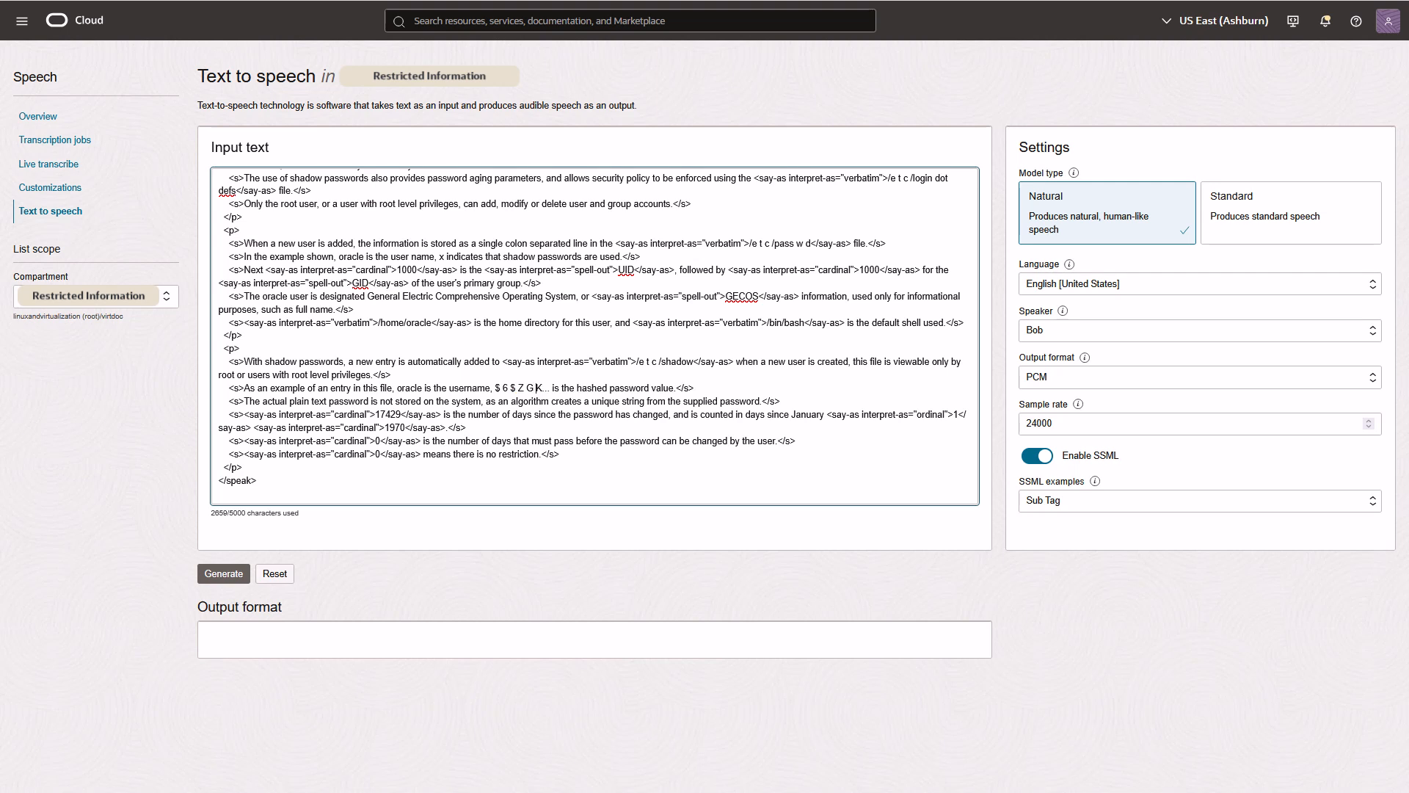
pyautogui.write(' dot dot dot')
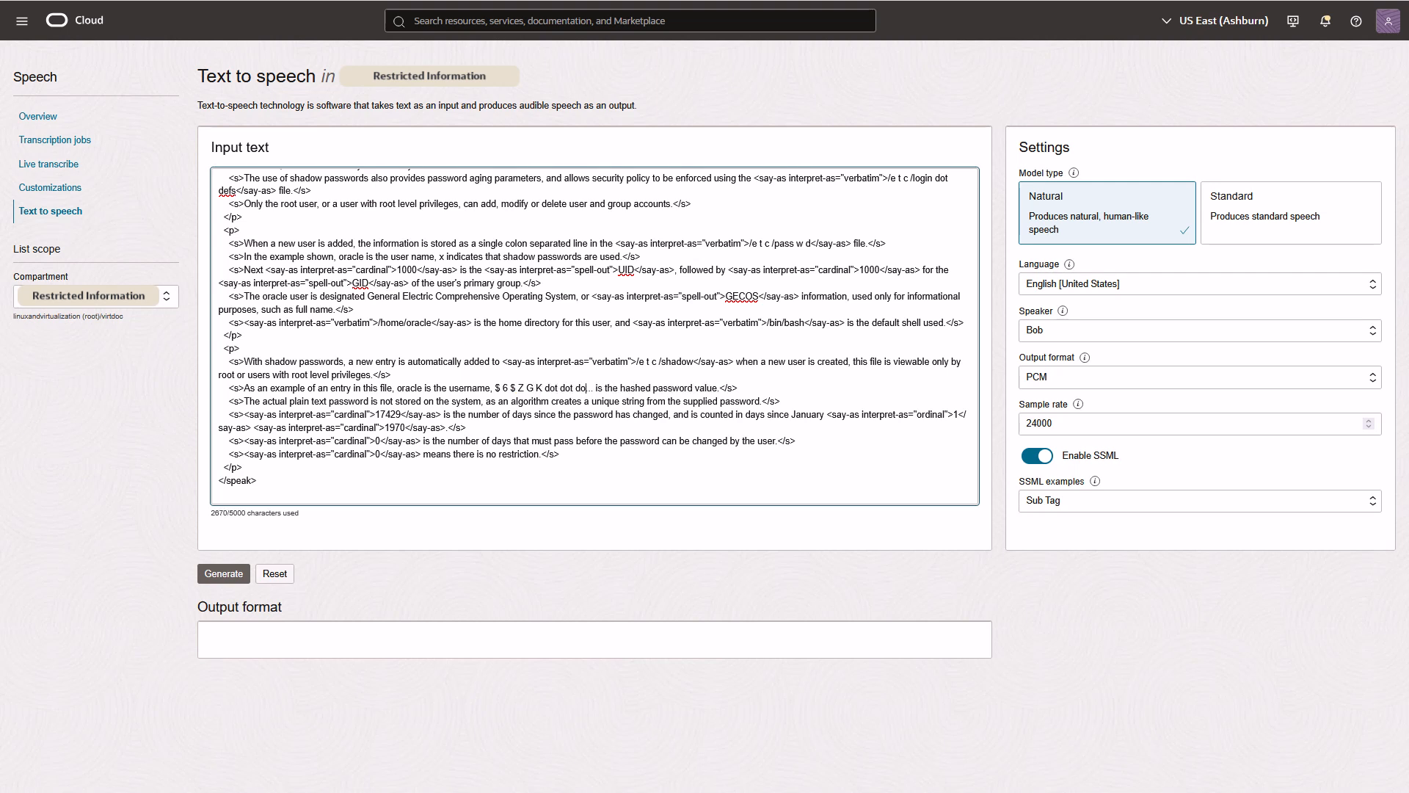
pyautogui.press('Delete')
pyautogui.press('Delete')
pyautogui.press('Delete')
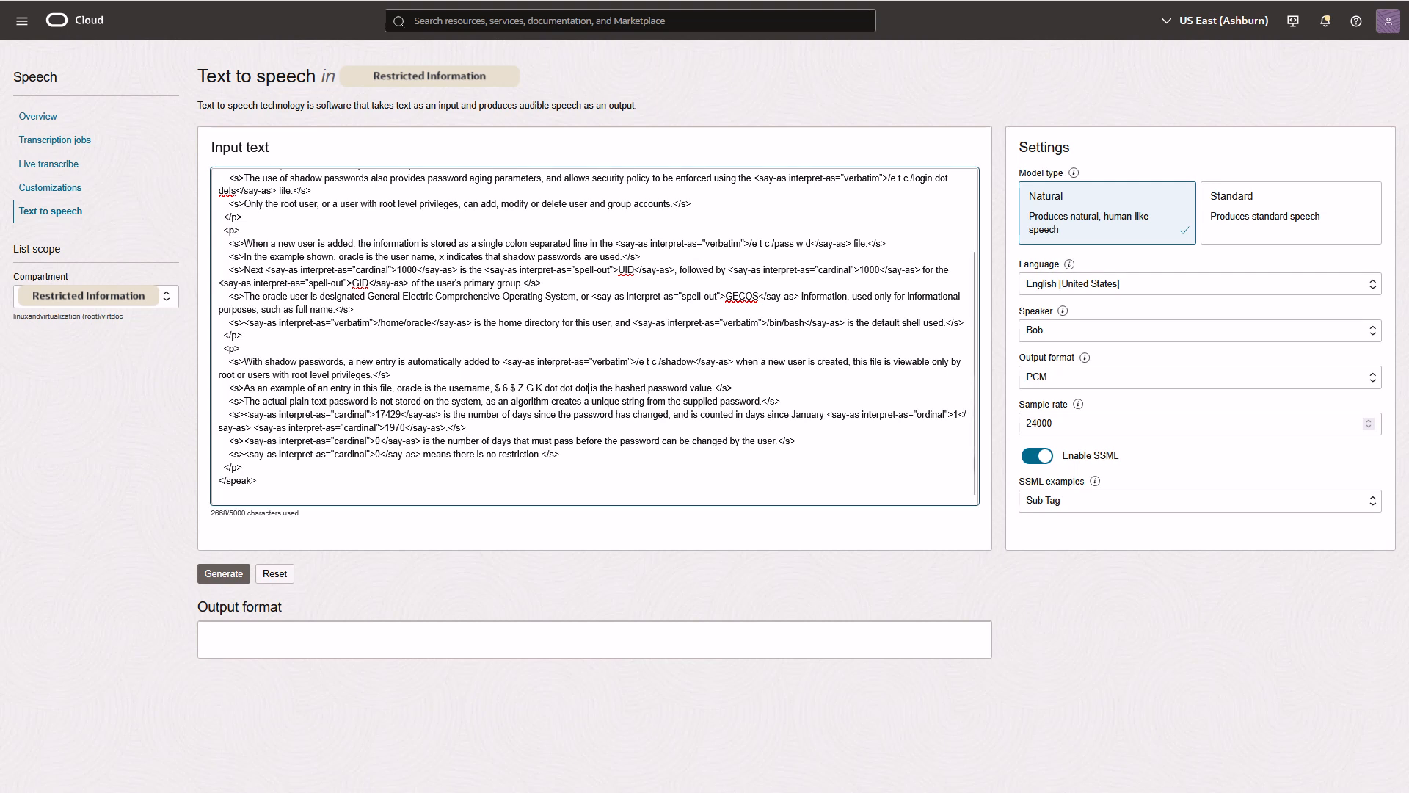
# Step: Generate the speech from the revised SSML with the Natural model and play the result
pyautogui.click(224, 574)
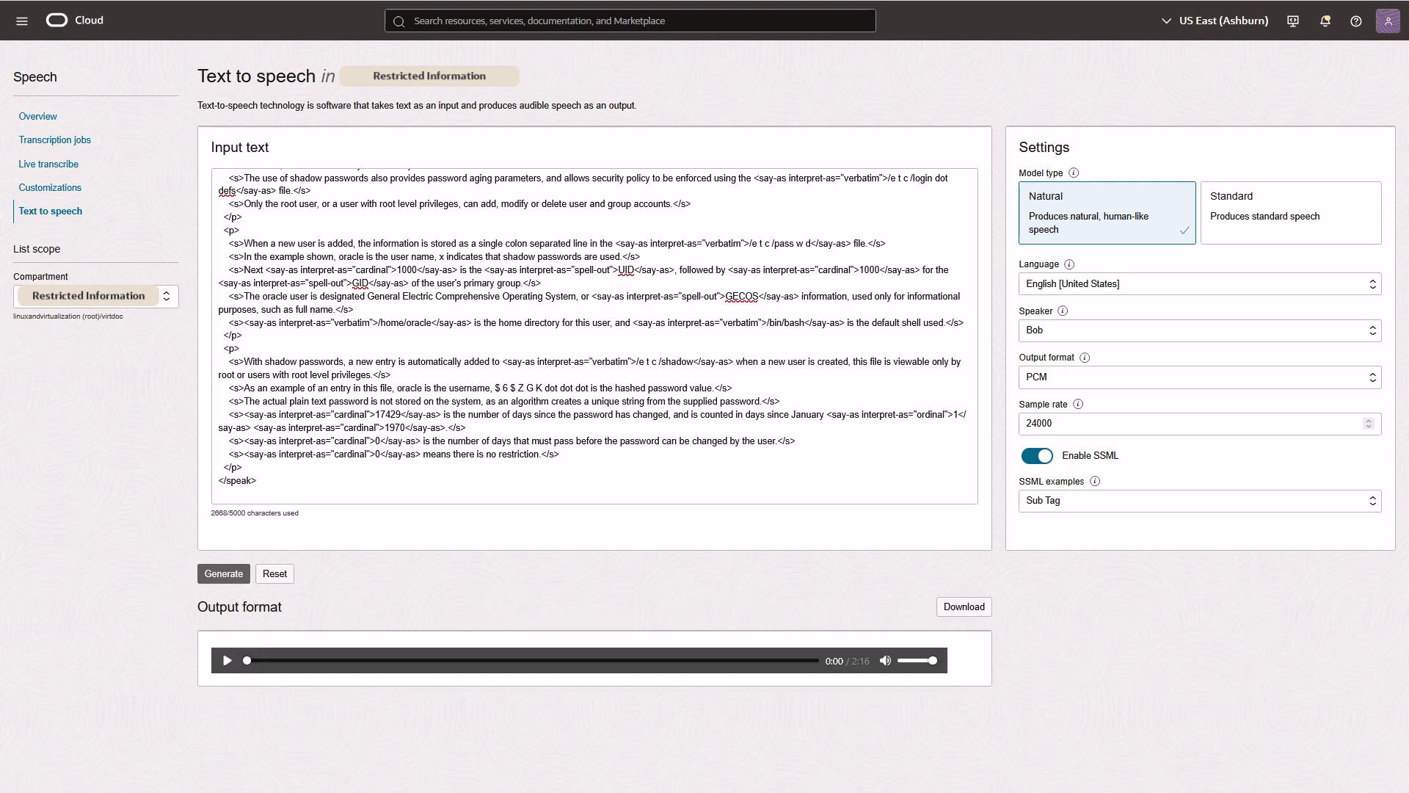
pyautogui.scroll(3, 592, 335)
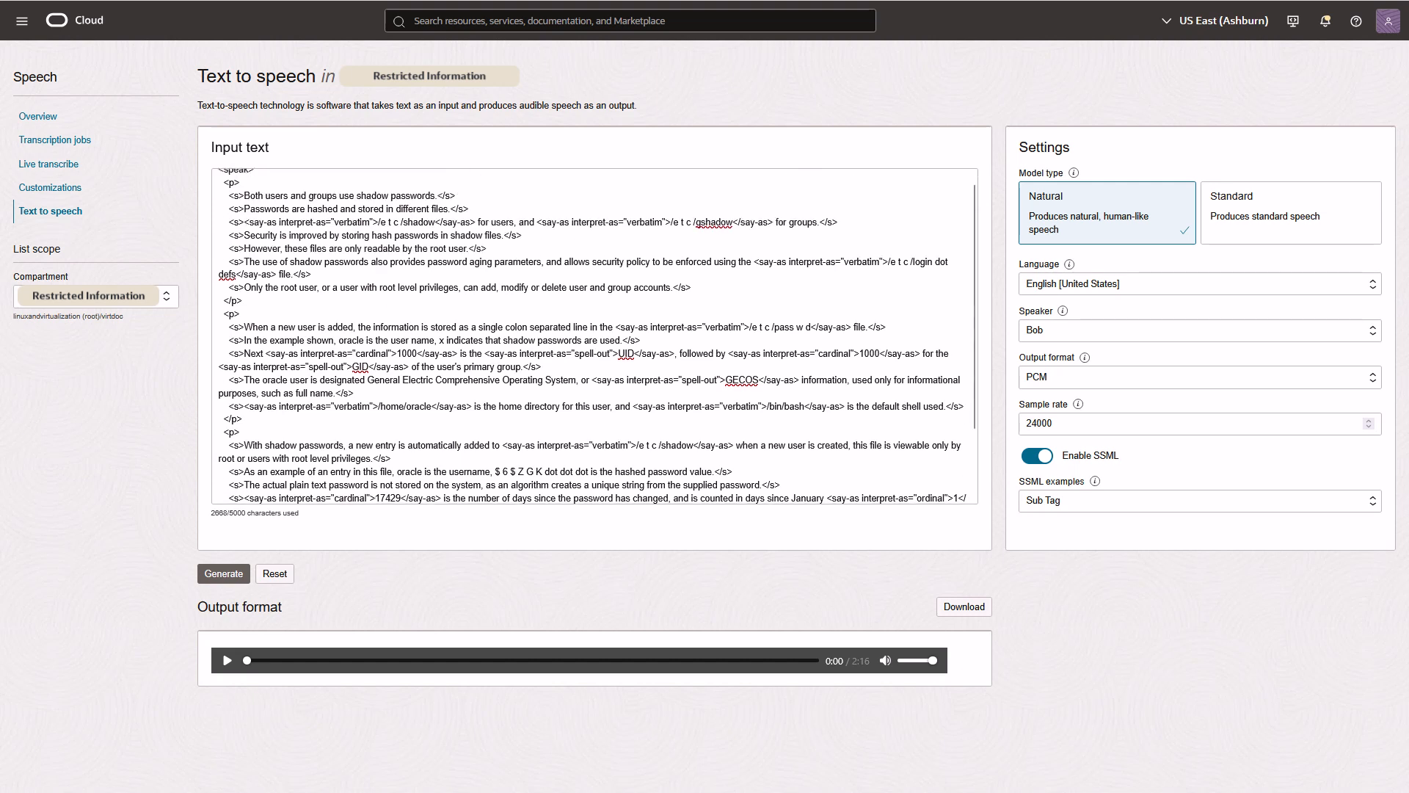
pyautogui.click(227, 660)
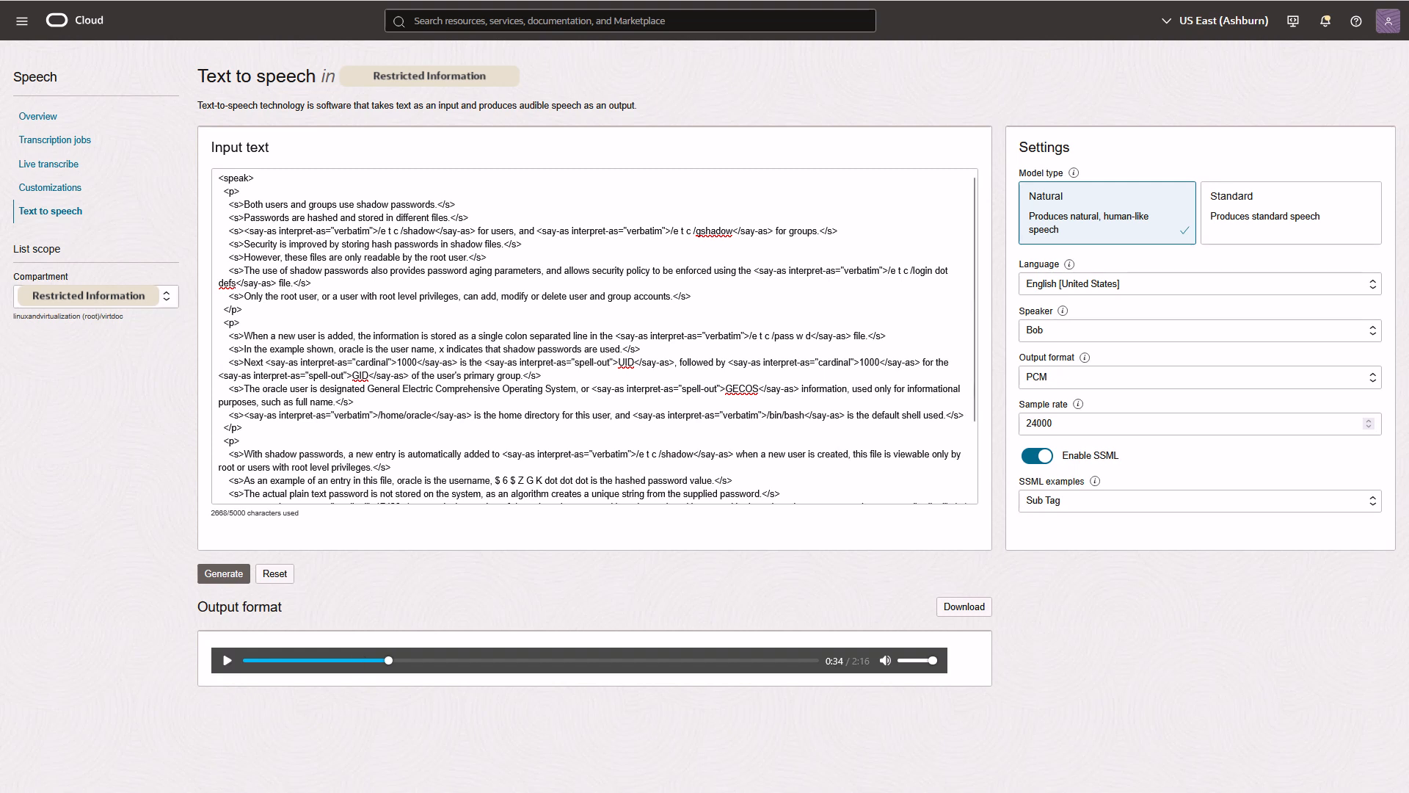
# Step: Highlight the password aging sentence from its start through "enforced", and resume listening to the narration while following the SSML
pyautogui.moveTo(711, 271); pyautogui.dragTo(244, 270)
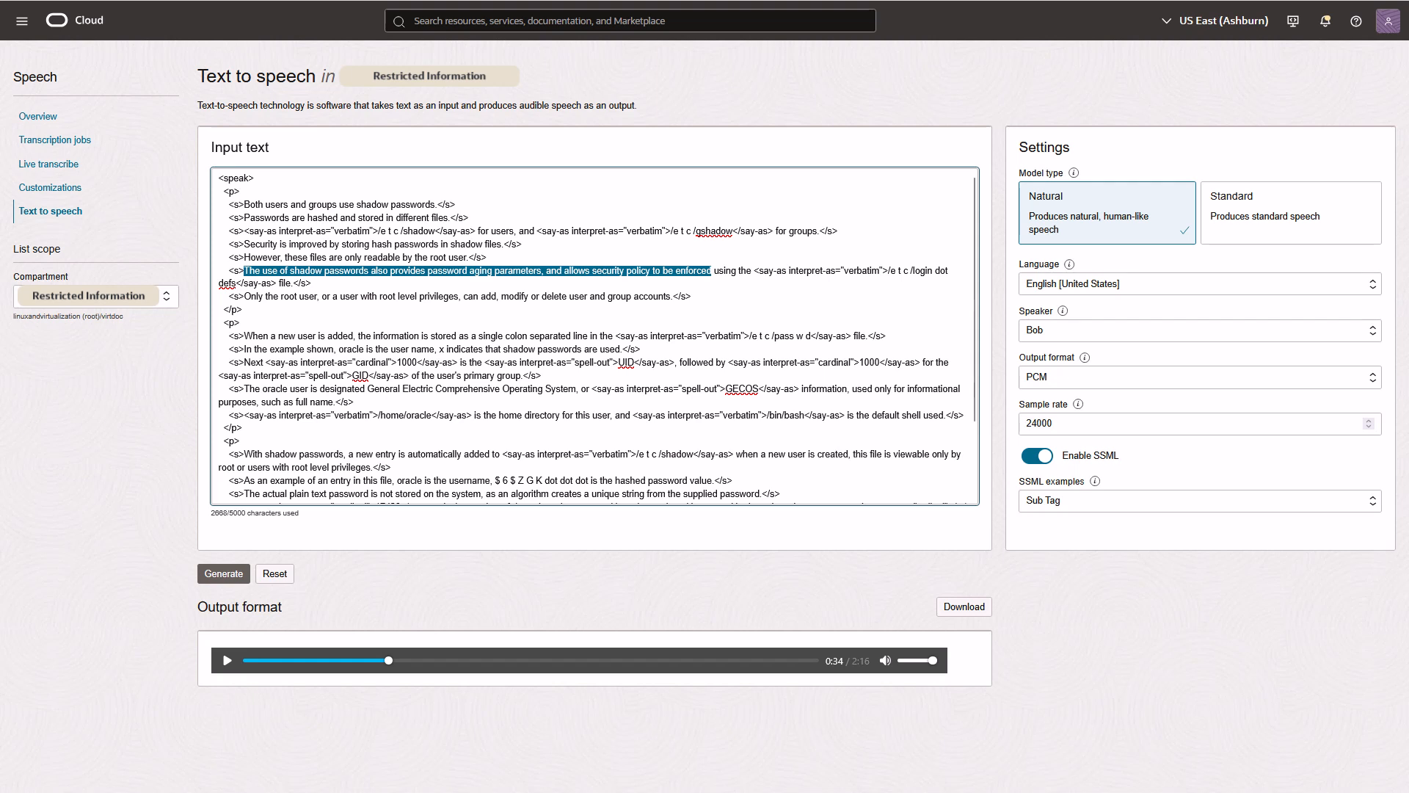
pyautogui.click(227, 660)
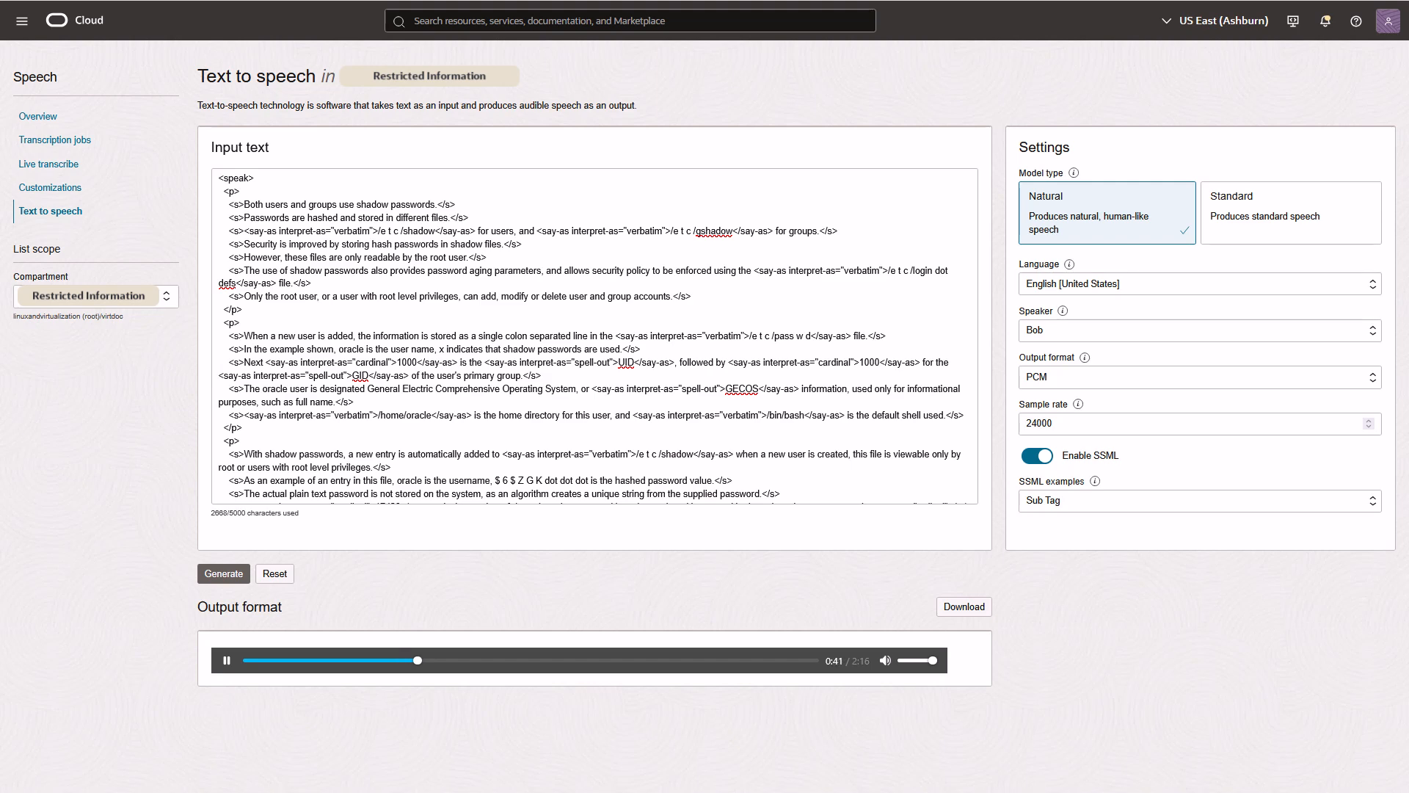
pyautogui.scroll(-3, 597, 335)
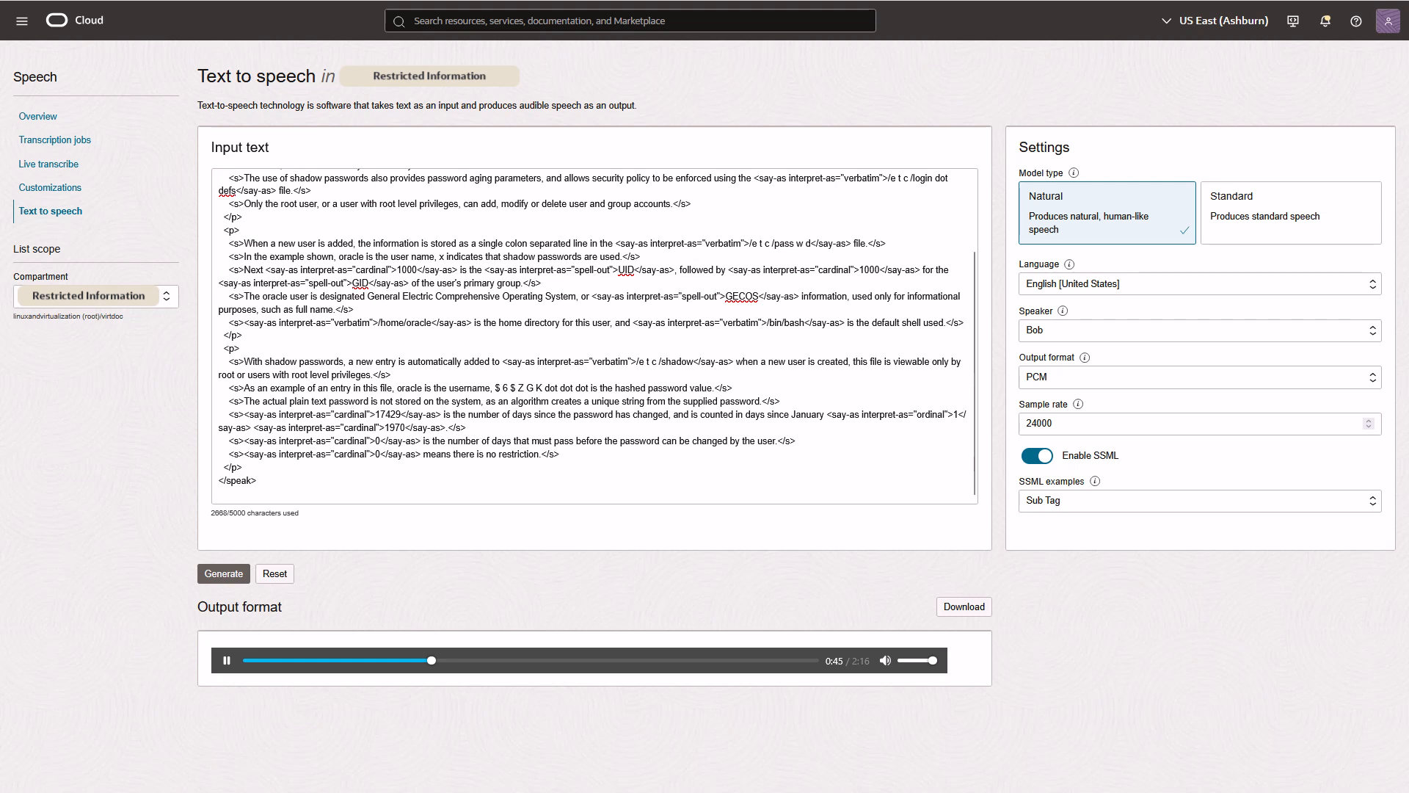
# Step: Pause the narration, skip to its end, and download the audio as a WAV file under the suggested name
pyautogui.click(227, 660)
pyautogui.moveTo(439, 660); pyautogui.dragTo(814, 660)
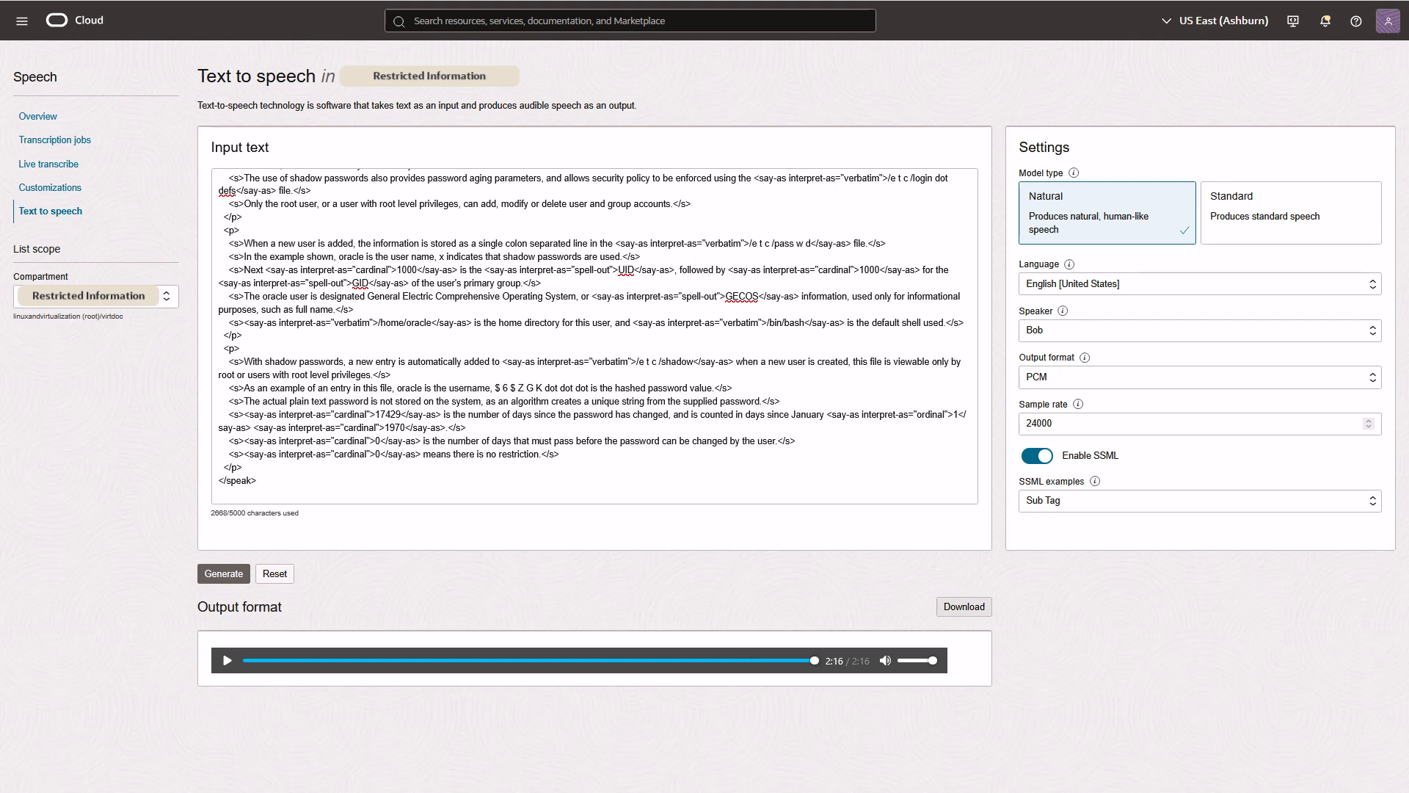
pyautogui.click(963, 606)
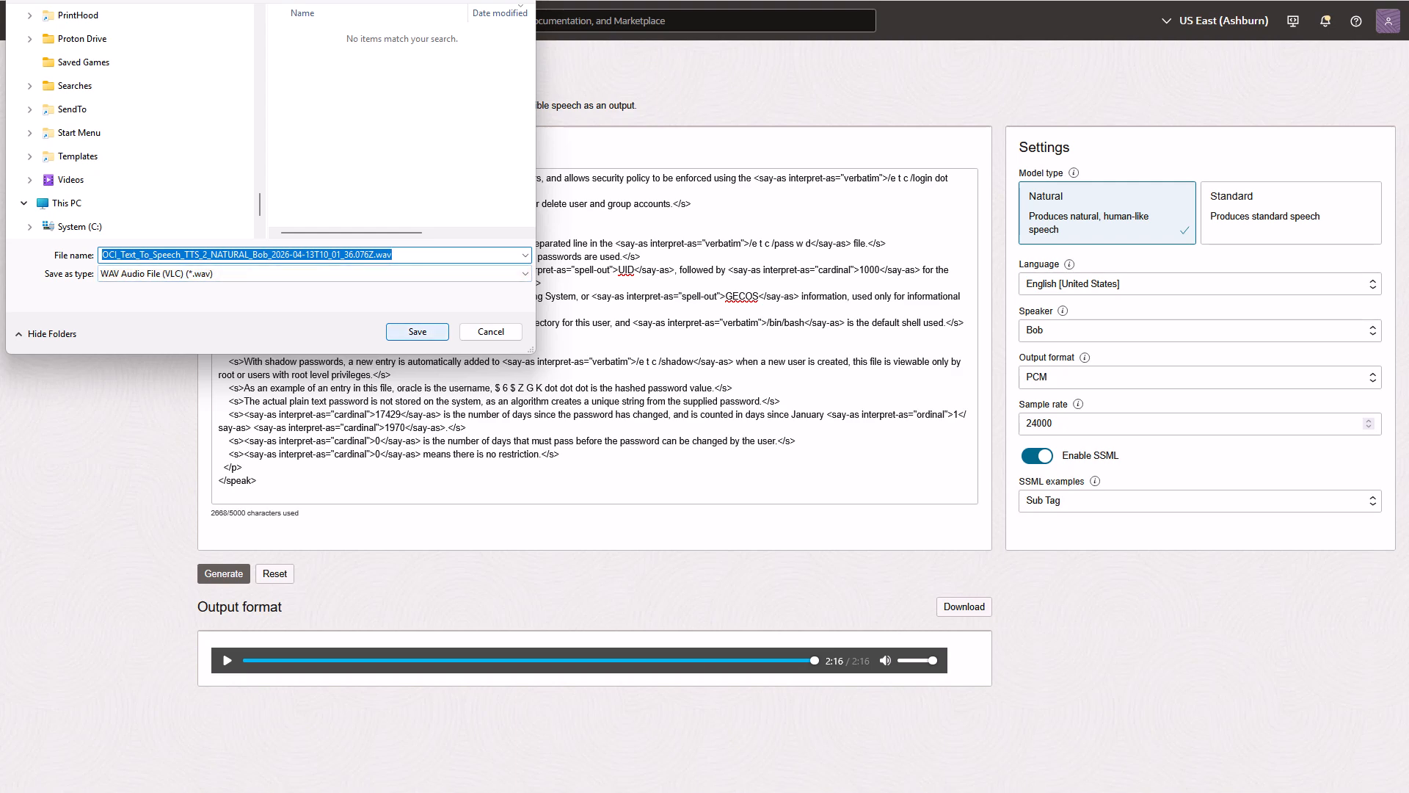
pyautogui.click(417, 331)
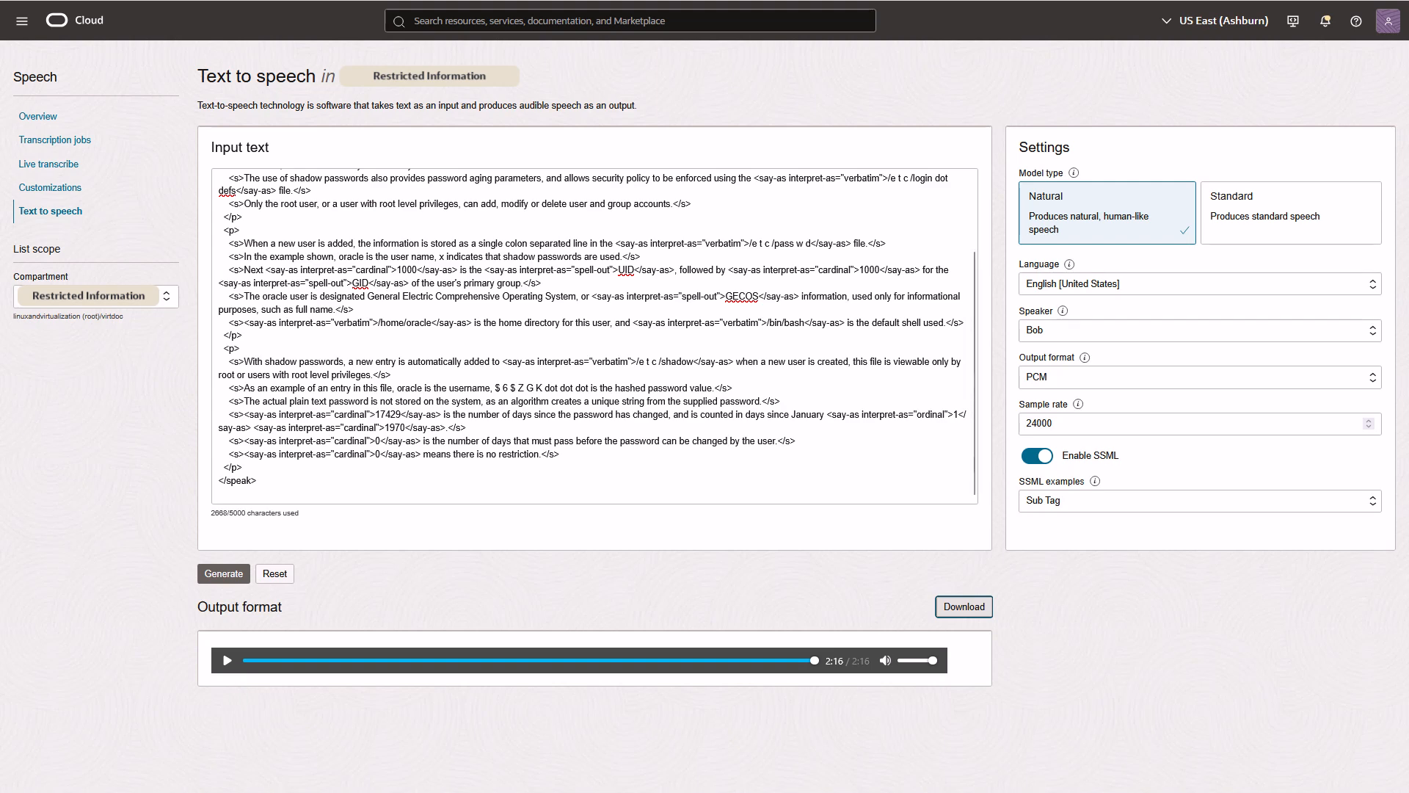
# Step: Switch to the text editor and copy the plain-text password aging sentence from its start through "allows security policy"
pyautogui.hotkey('alt', 'Tab')
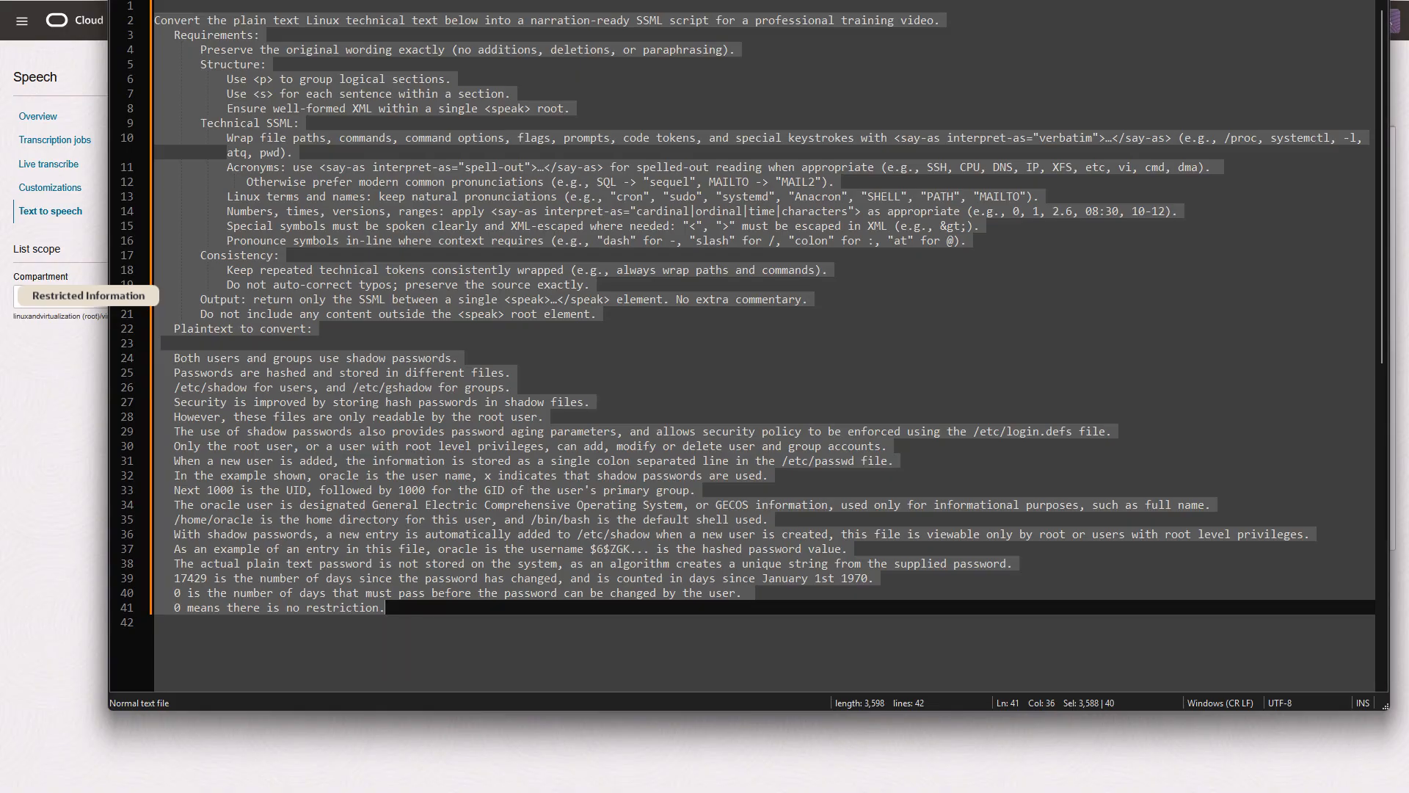
pyautogui.moveTo(802, 431); pyautogui.dragTo(173, 431)
pyautogui.hotkey('ctrl', 'c')
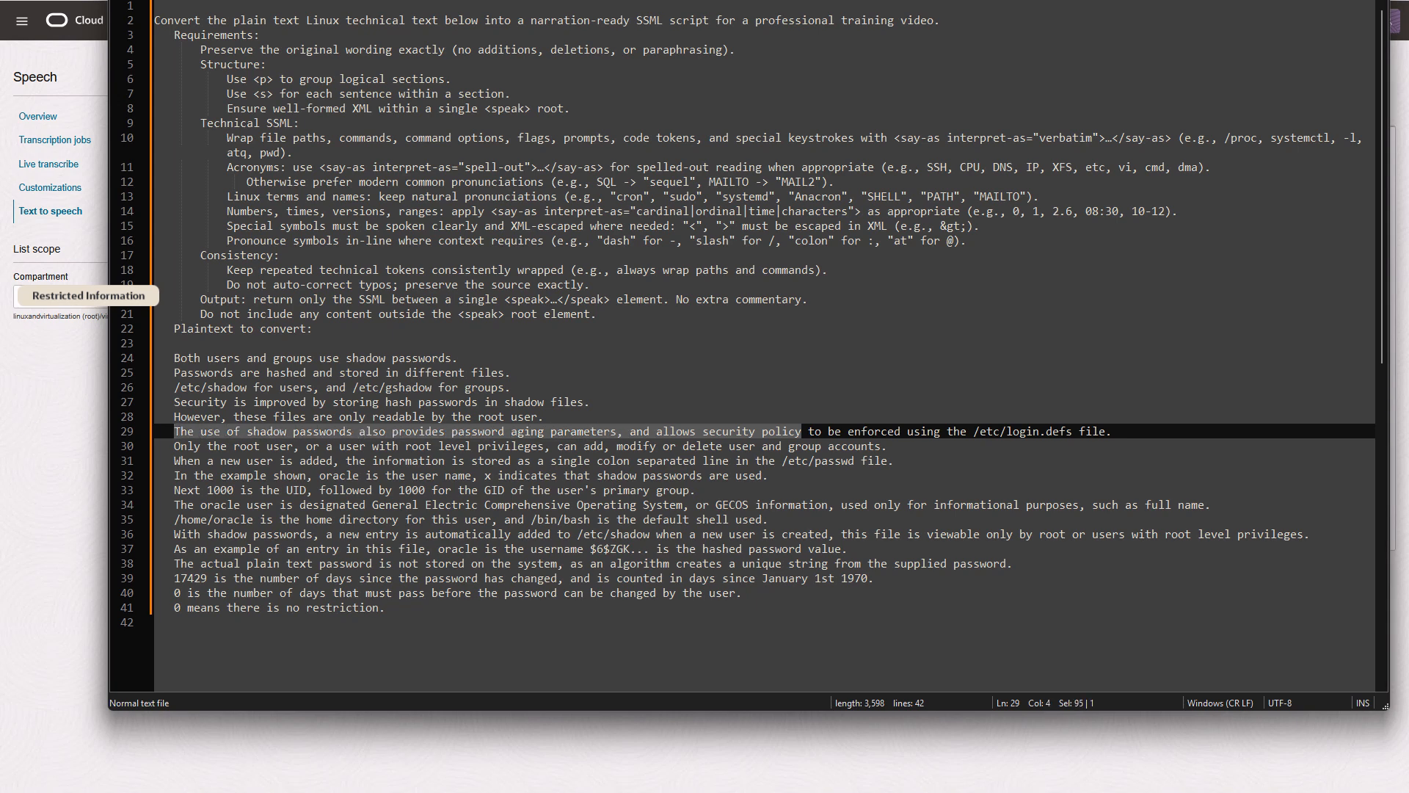
# Step: Back in Oracle Cloud's Text to speech page, choose the Standard model type and disable SSML
pyautogui.hotkey('alt', 'Tab')
pyautogui.click(1291, 213)
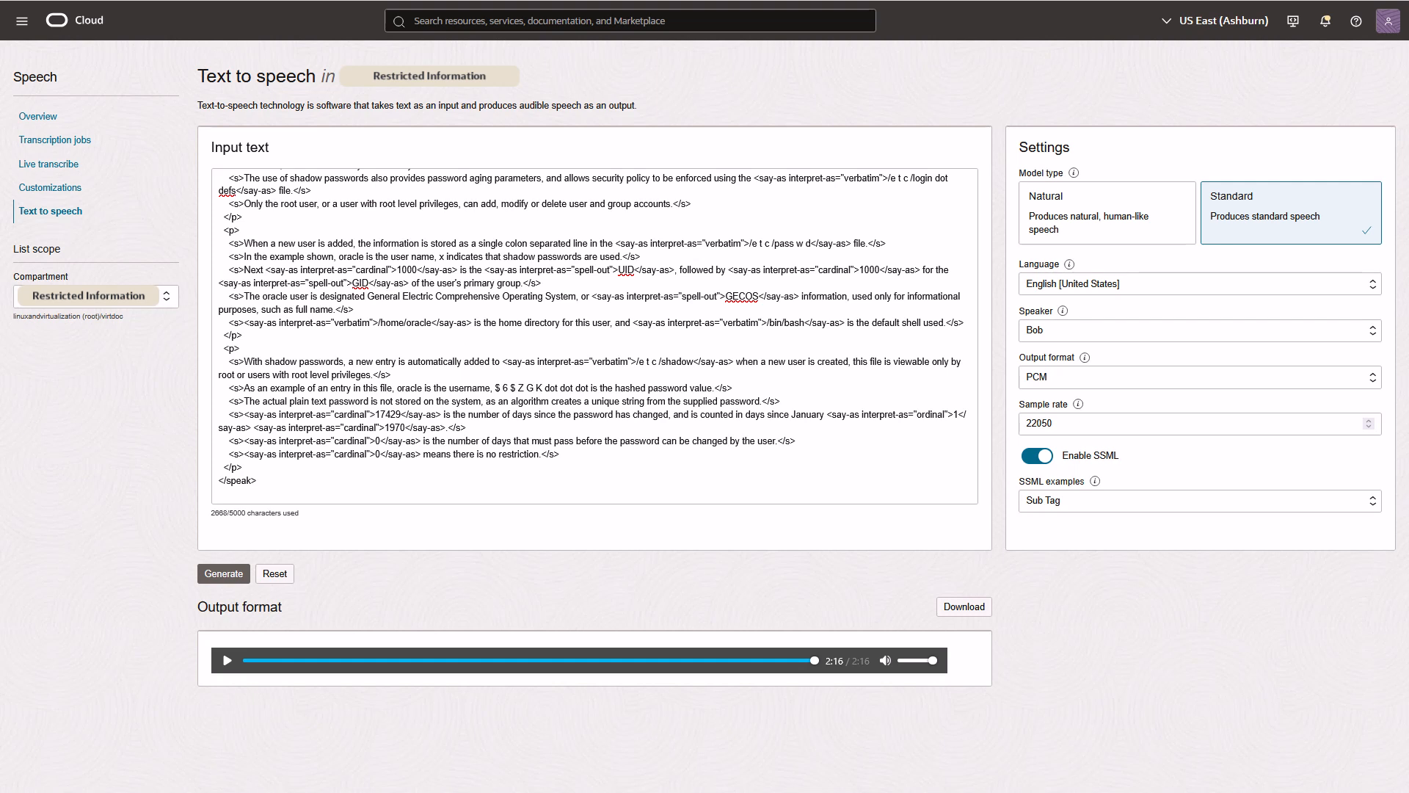
pyautogui.click(1037, 456)
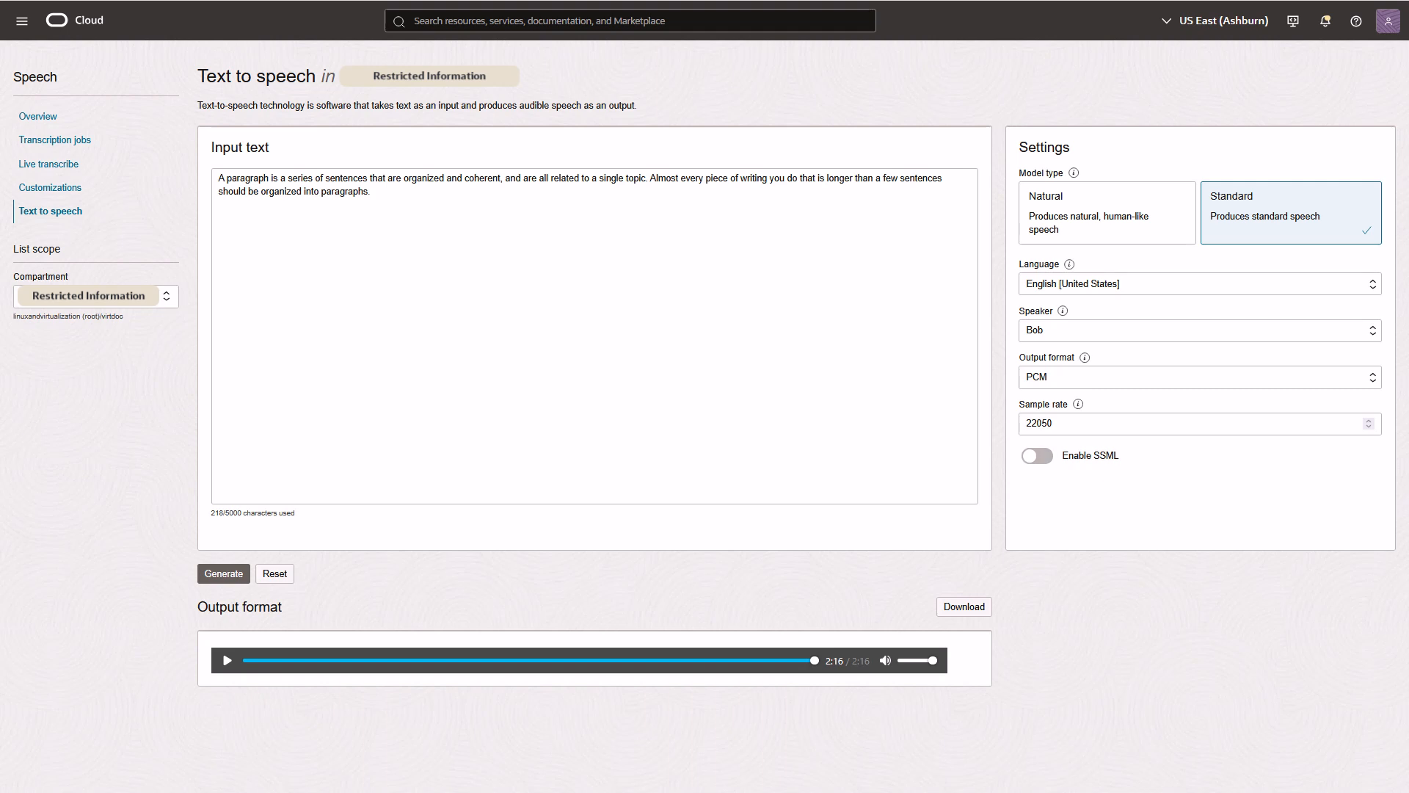
# Step: Replace the sample paragraph with the copied password aging snippet, generate its speech, and play it
pyautogui.moveTo(370, 191); pyautogui.dragTo(225, 179)
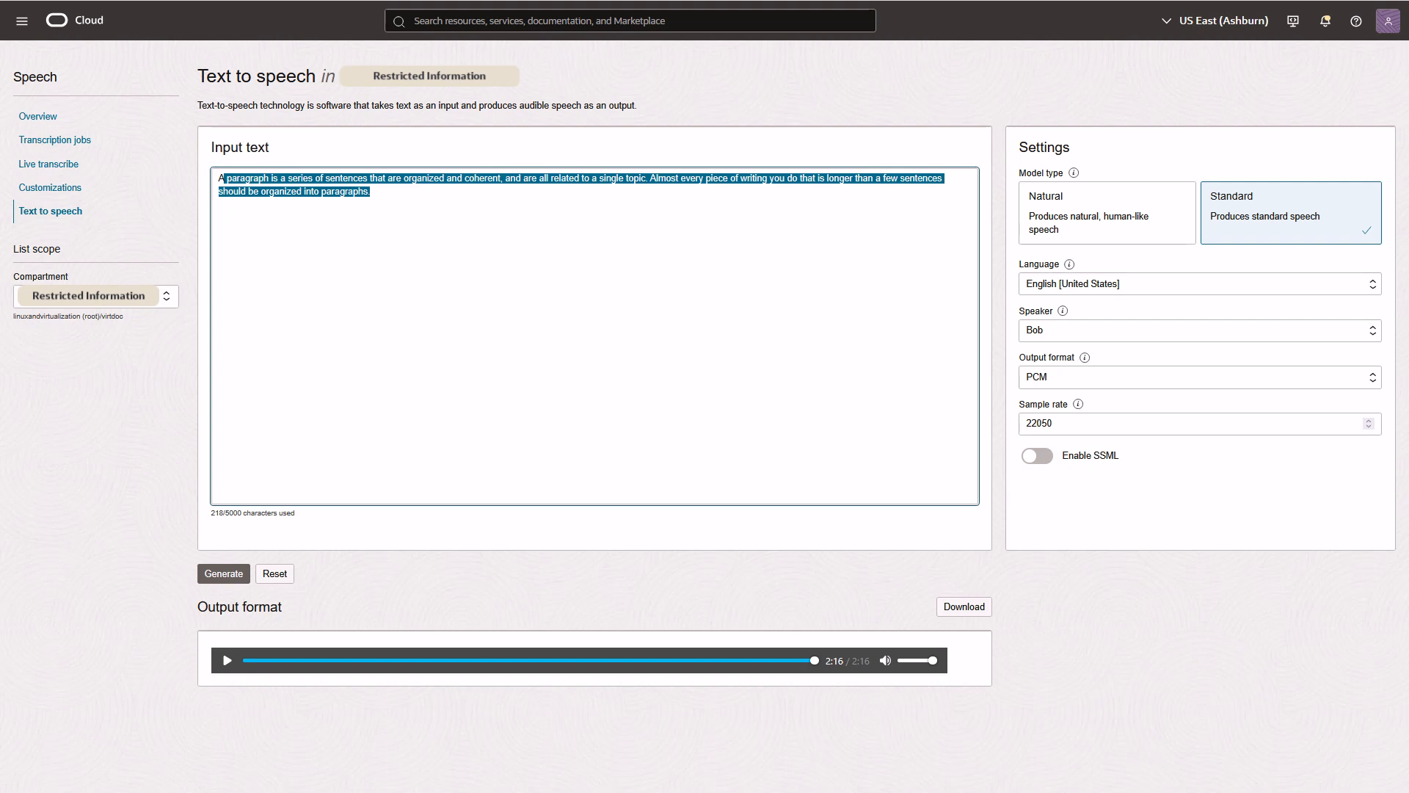
pyautogui.hotkey('ctrl', 'v')
pyautogui.click(224, 574)
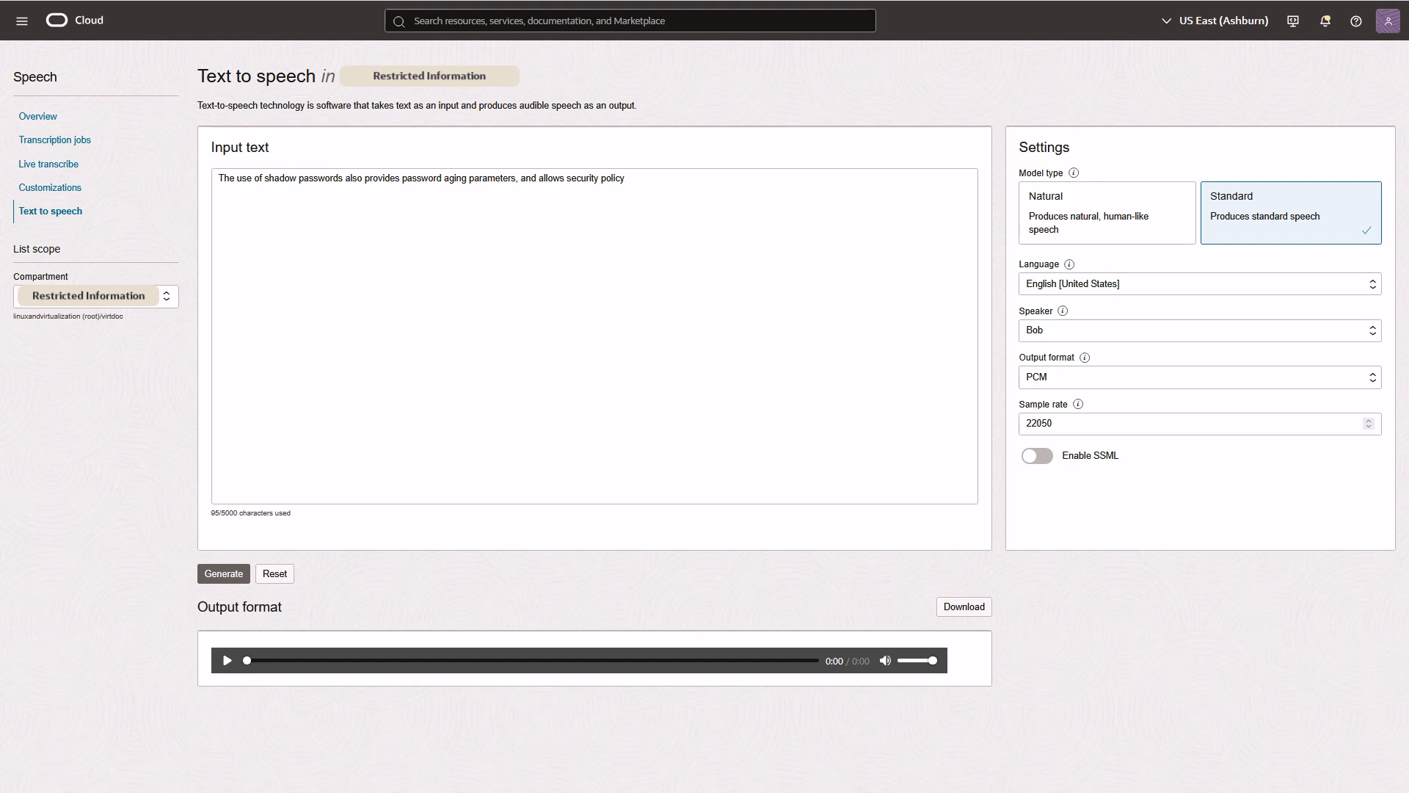
pyautogui.click(226, 661)
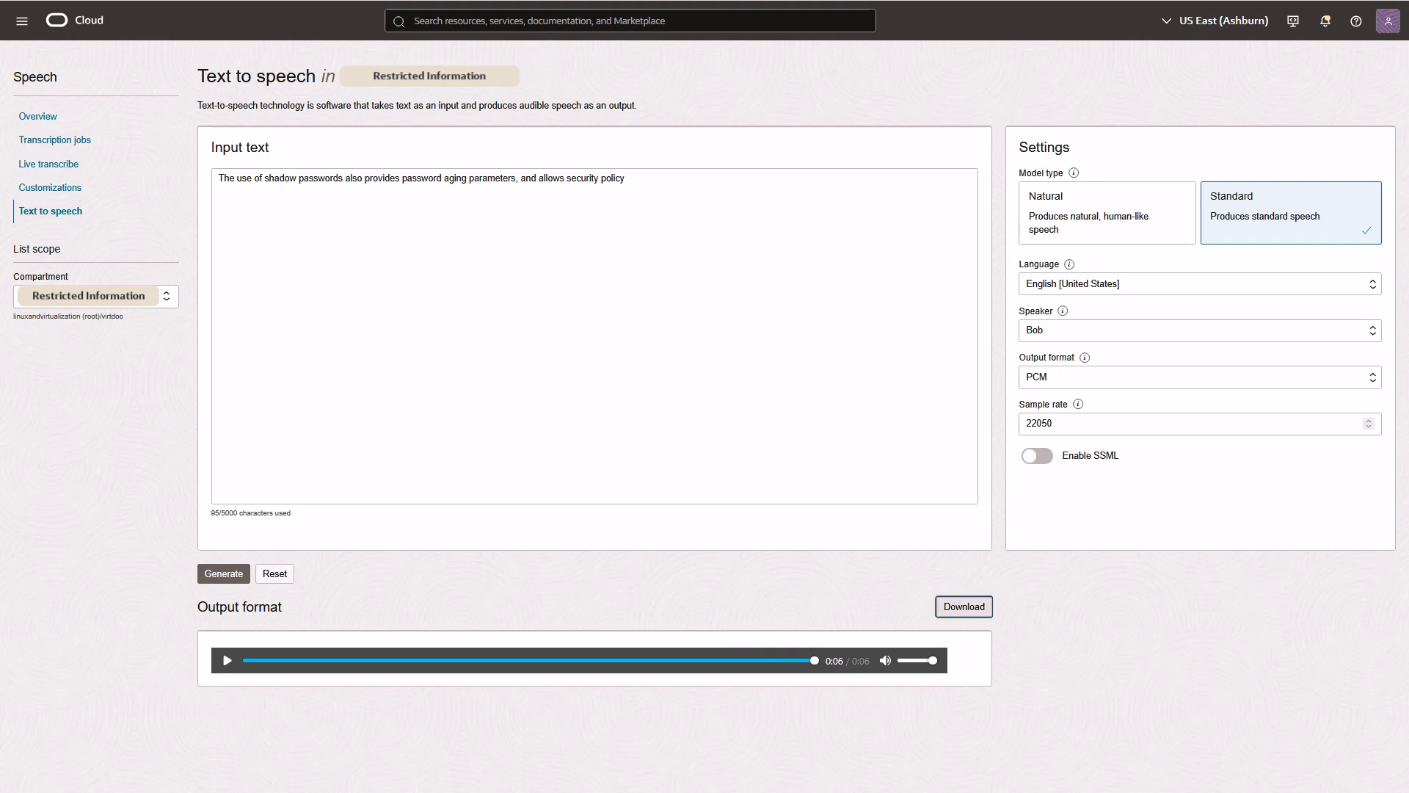
# Step: Download the snippet's audio as a WAV file, adding "-snip1" to the end of the suggested file name
pyautogui.click(963, 606)
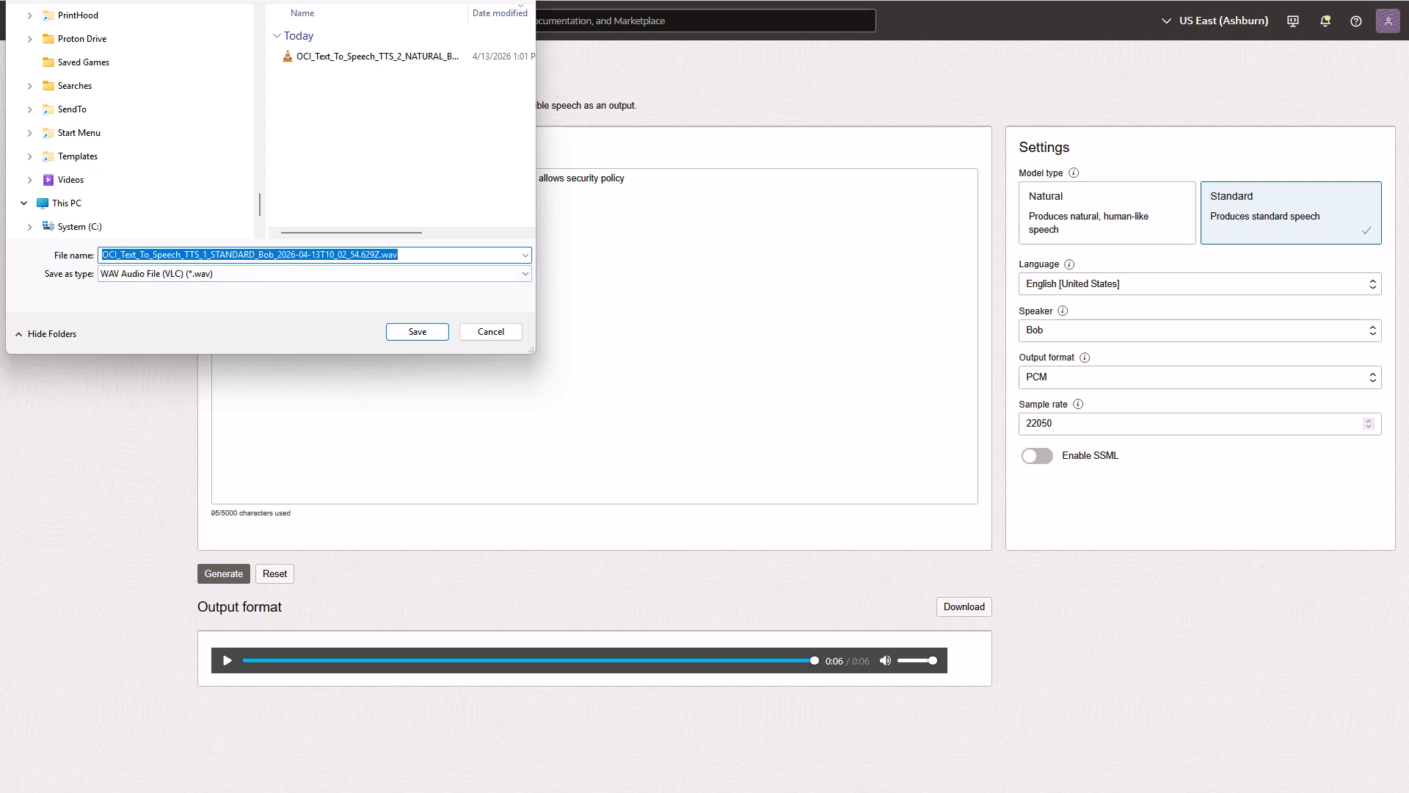
pyautogui.click(379, 255)
pyautogui.write('-sni')
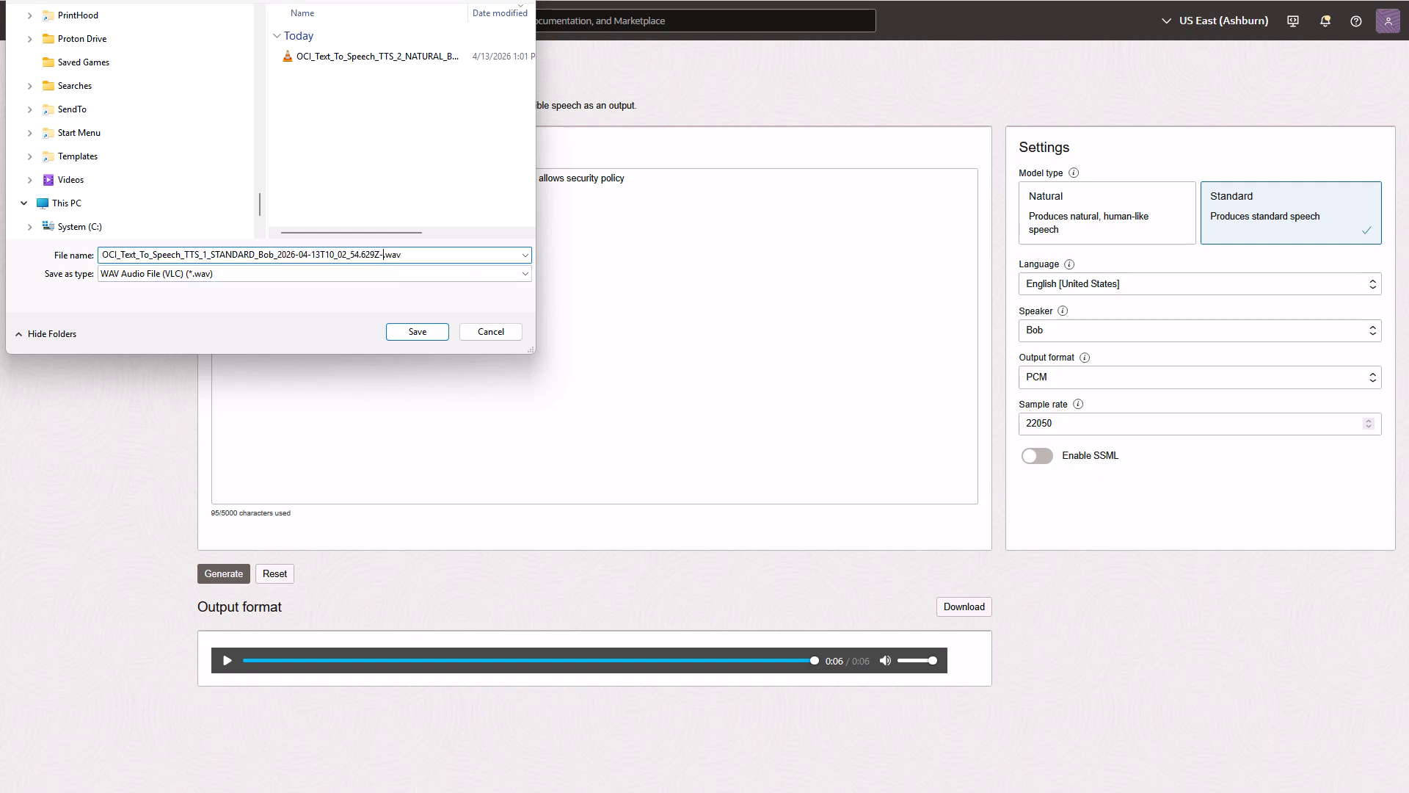
pyautogui.write('p1')
pyautogui.press('Return')
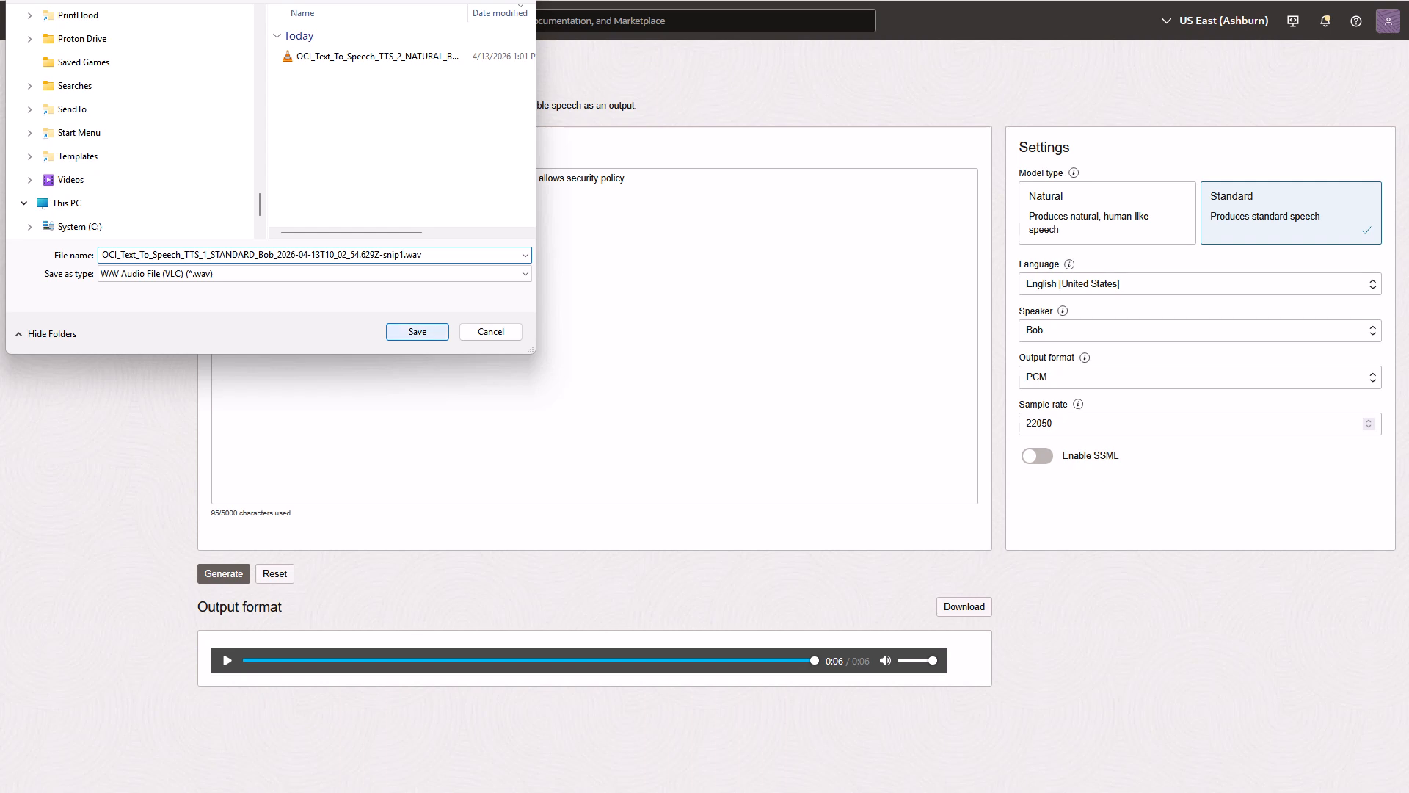